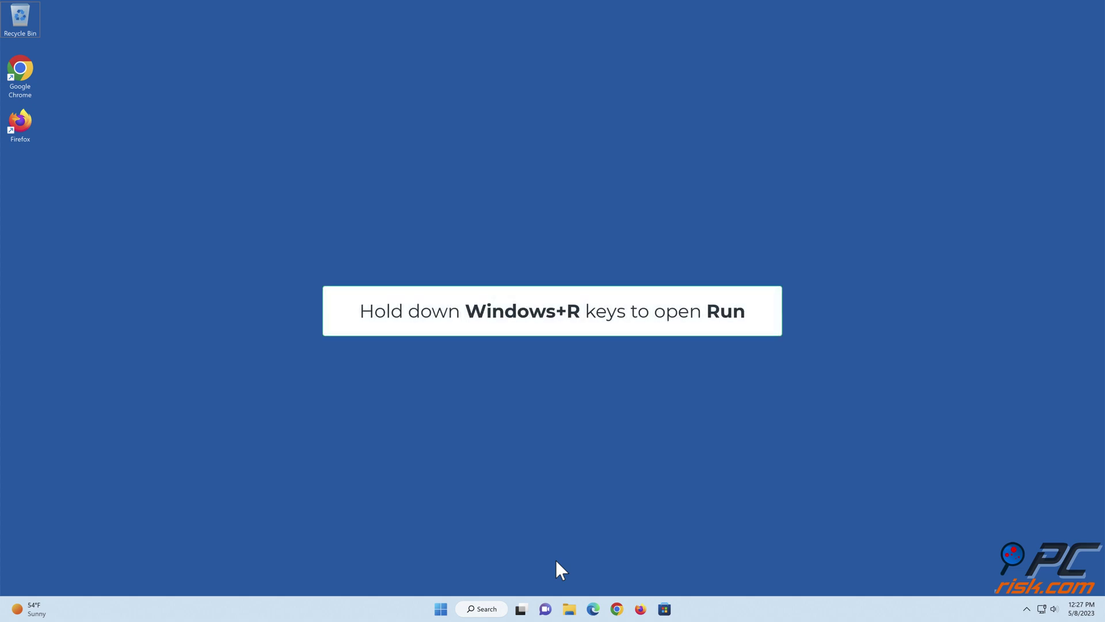
# Launch the Network and Sharing Center from Run with control.exe /name Microsoft.NetworkAndSharingCenter.
pyautogui.press('super+r')
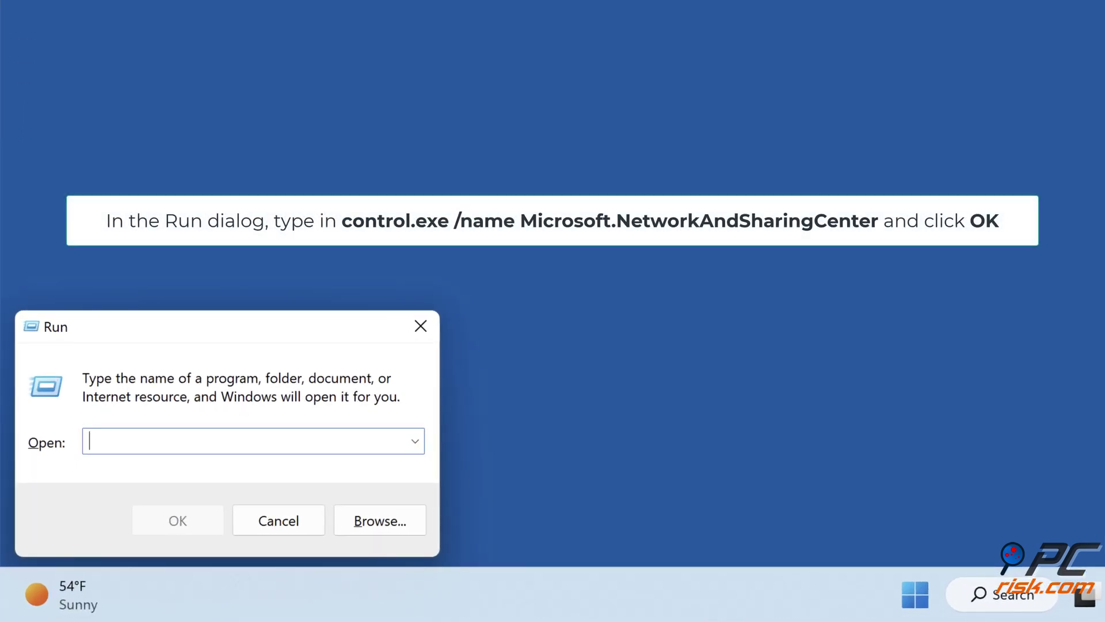
pyautogui.write('con')
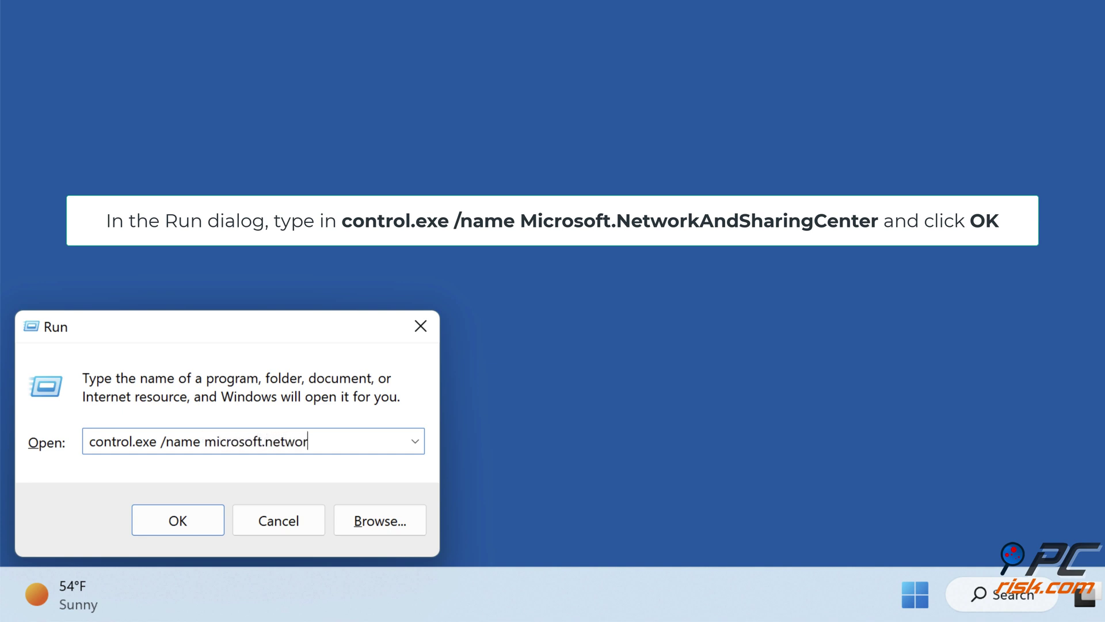
pyautogui.write('center')
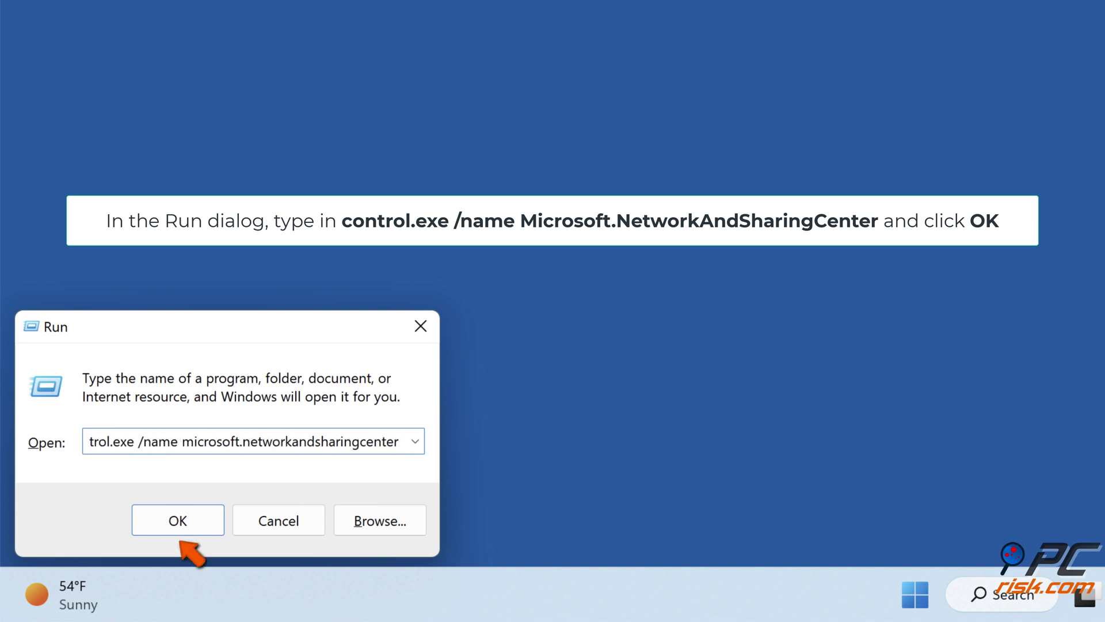
pyautogui.click(180, 522)
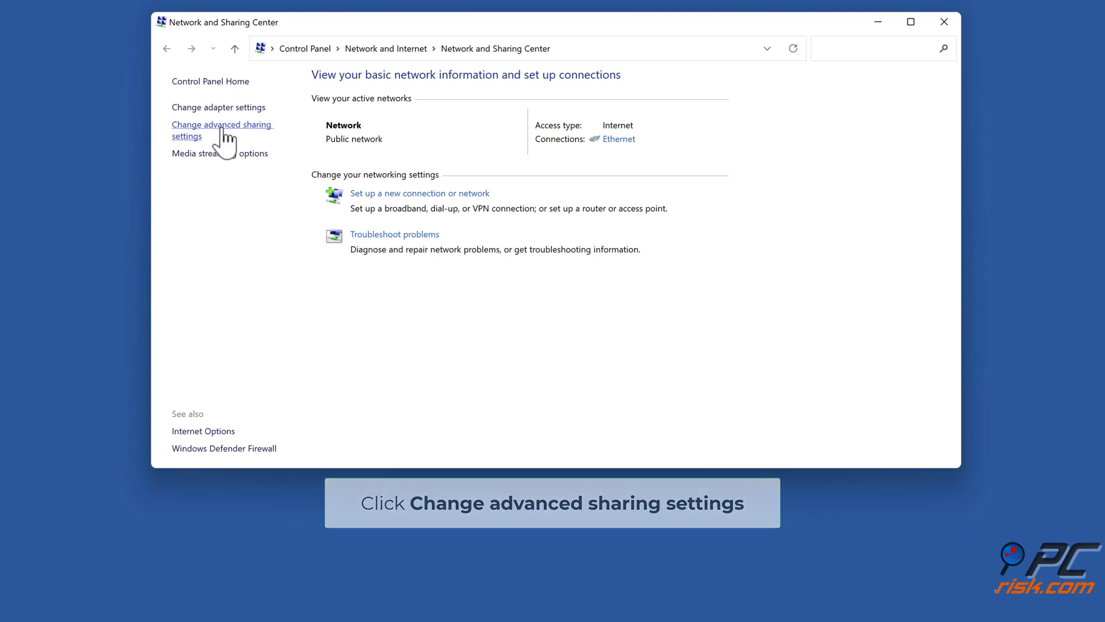
# Enable network discovery and file and printer sharing in advanced sharing settings, save, and close the window.
pyautogui.click(223, 126)
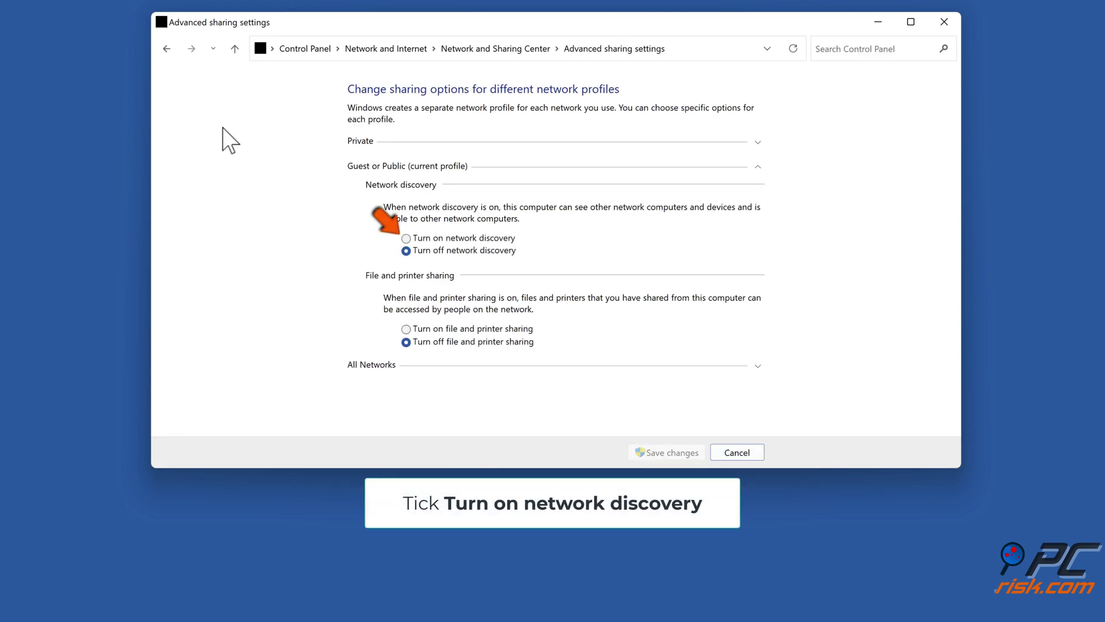
pyautogui.click(407, 239)
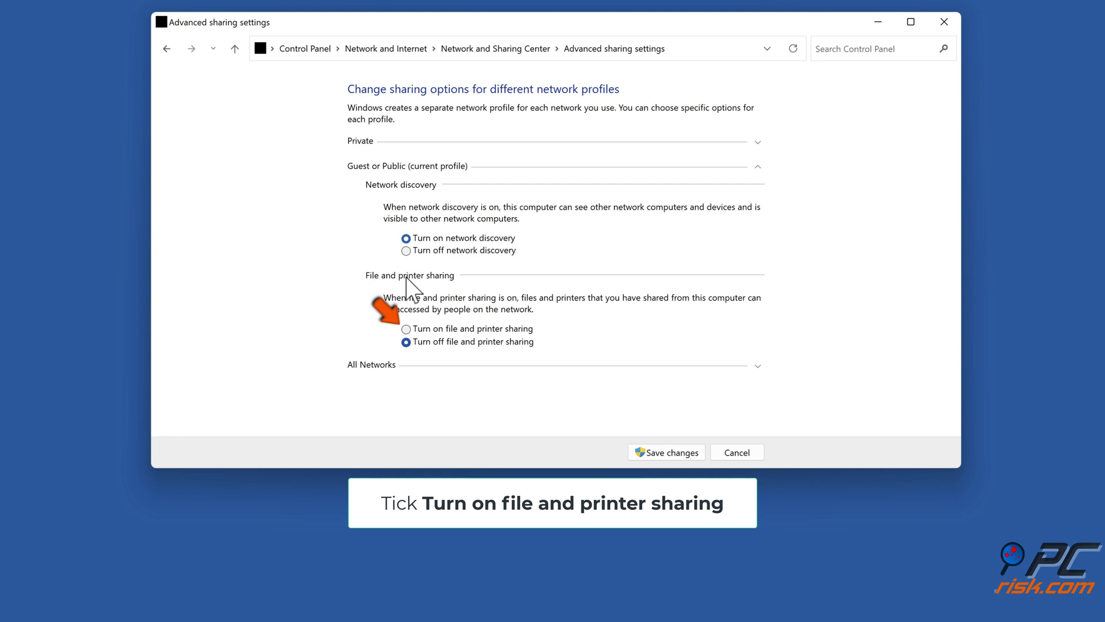
pyautogui.click(406, 334)
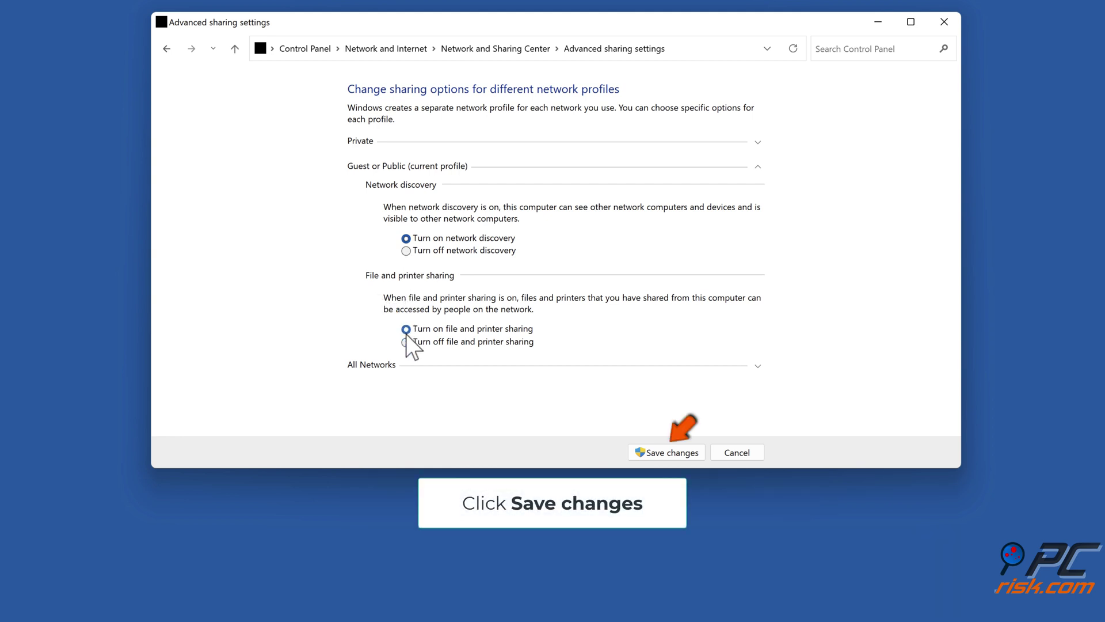
pyautogui.click(669, 457)
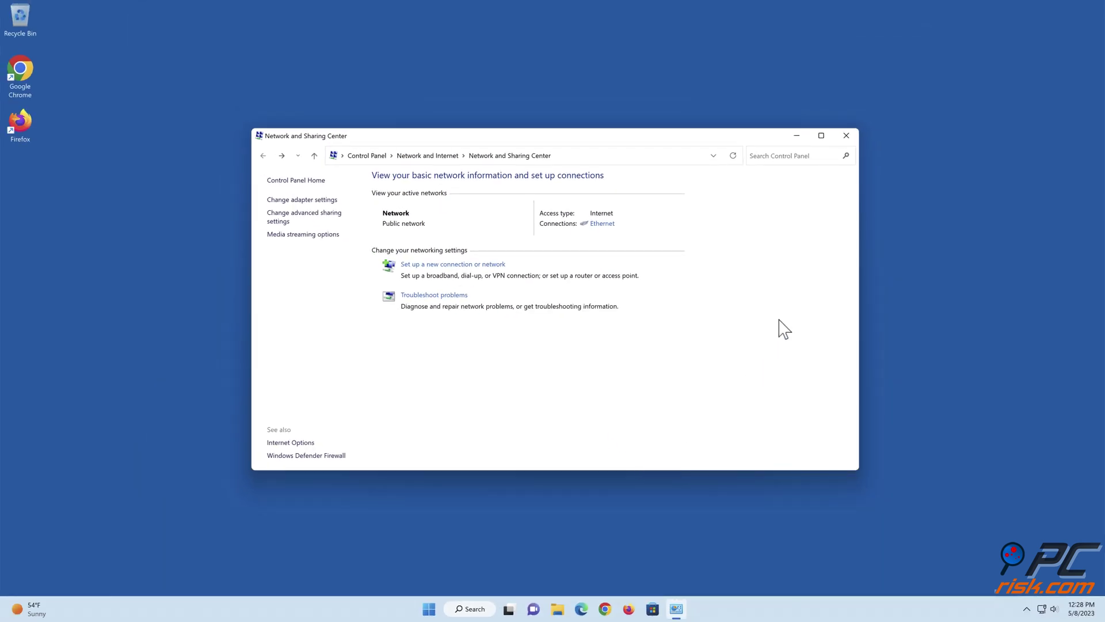
pyautogui.click(846, 135)
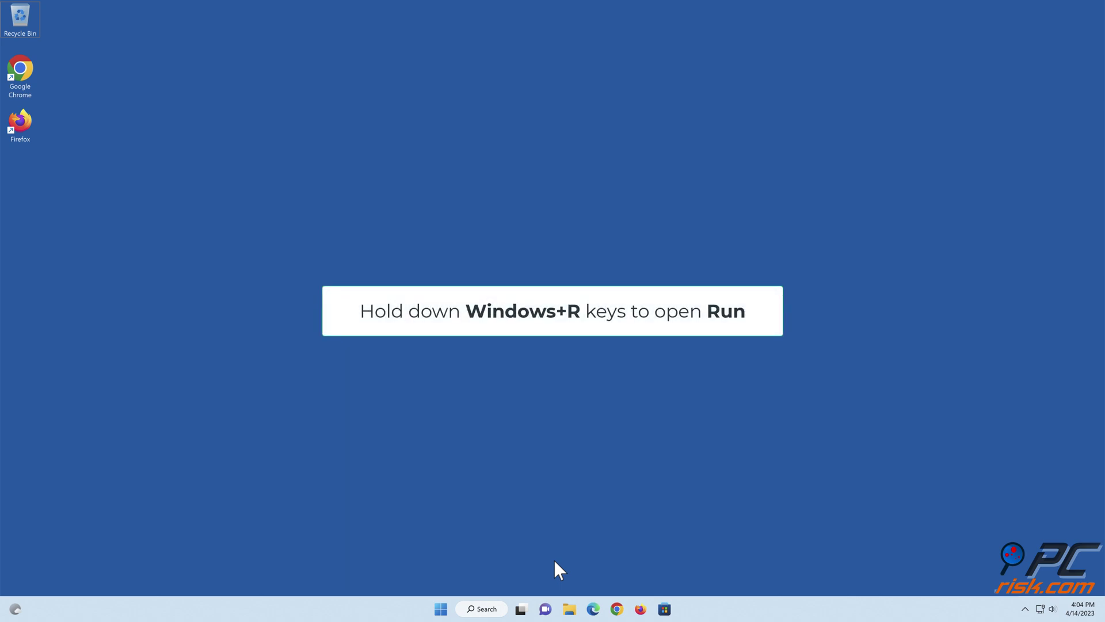
# Run appwiz.cpl to open Programs and Features.
pyautogui.press('super+r')
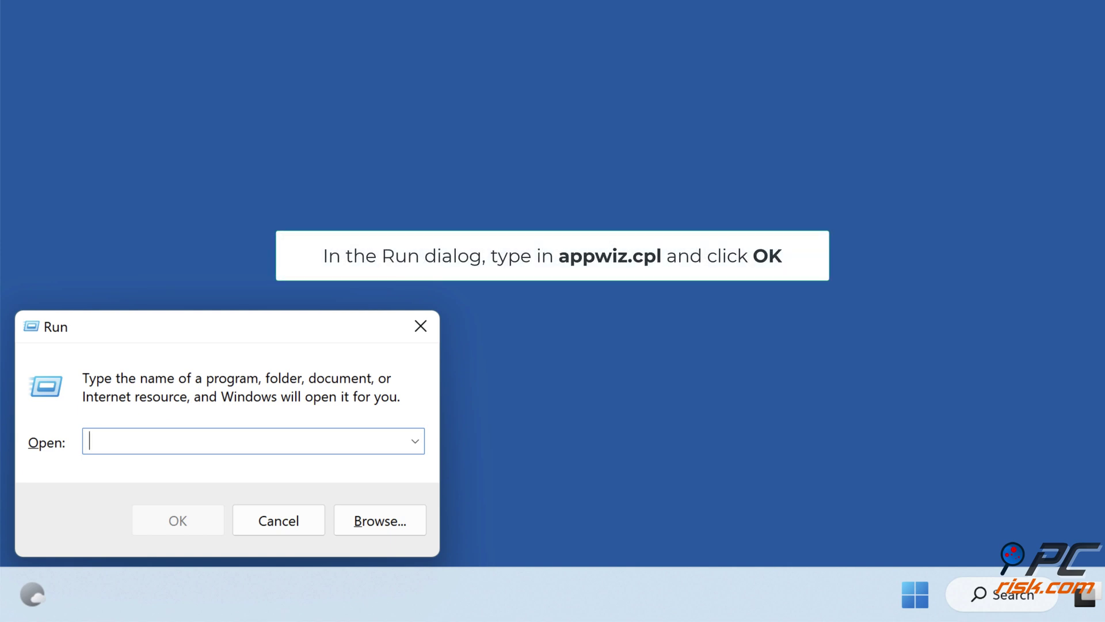
pyautogui.write('appwiz.c')
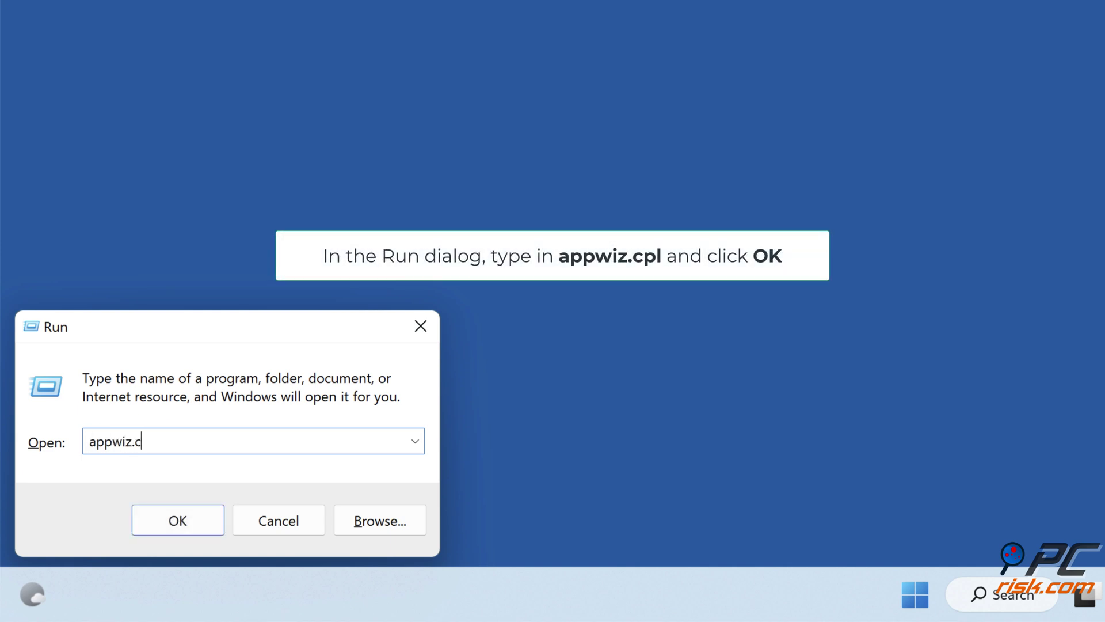
pyautogui.write('pl')
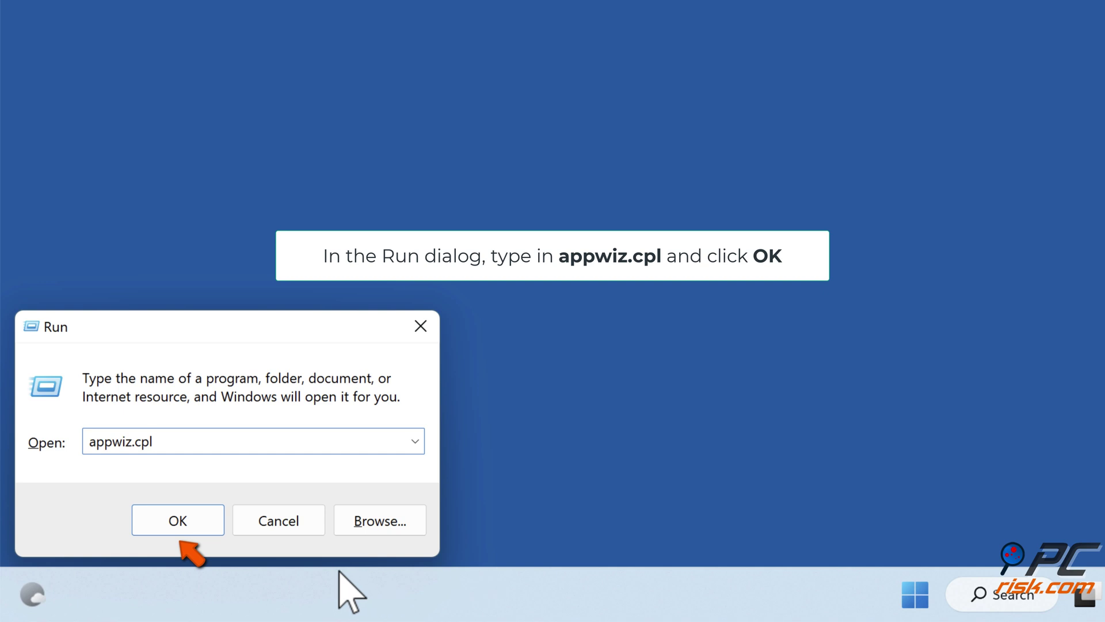
pyautogui.click(177, 520)
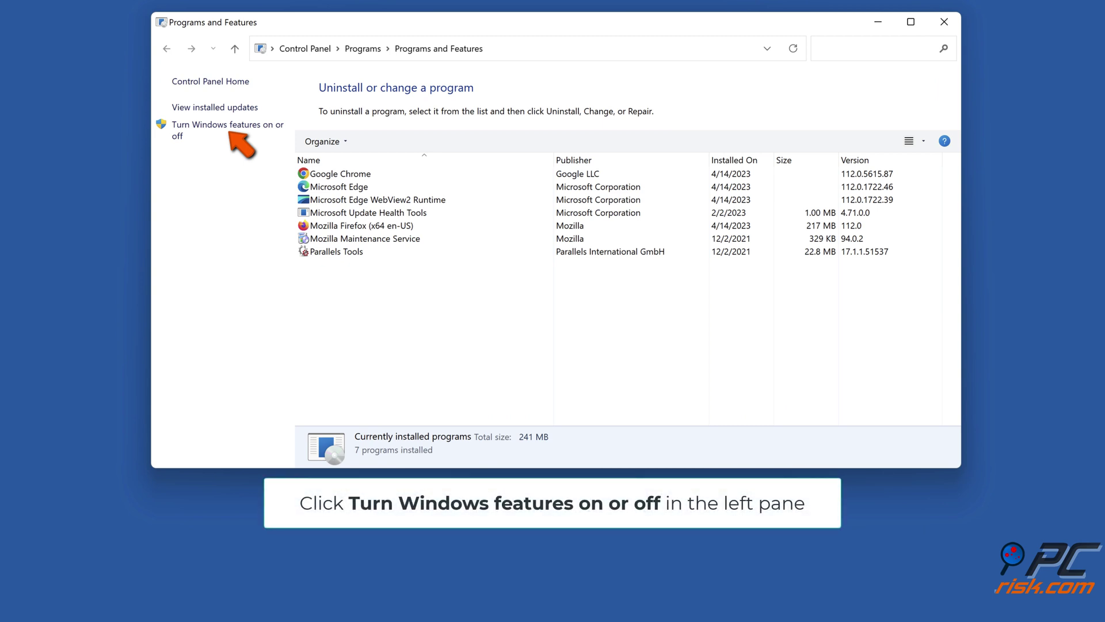
# Enable SMB 1.0/CIFS File Sharing Support in Windows Features and restart the PC now.
pyautogui.click(228, 128)
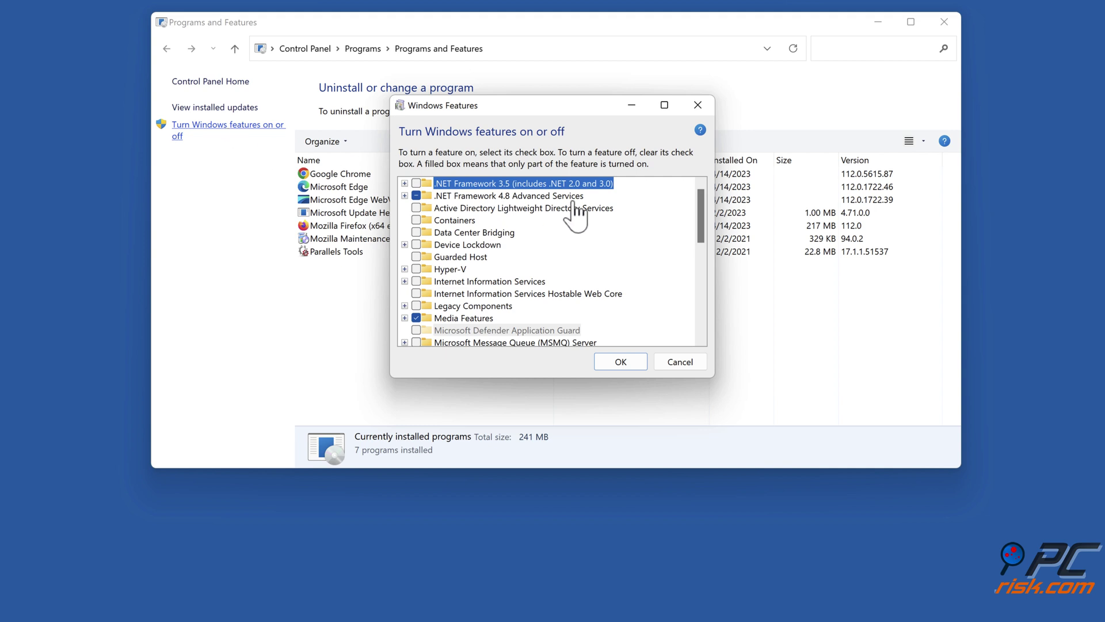
pyautogui.scroll(-4, 584, 214)
pyautogui.scroll(-1, 584, 214)
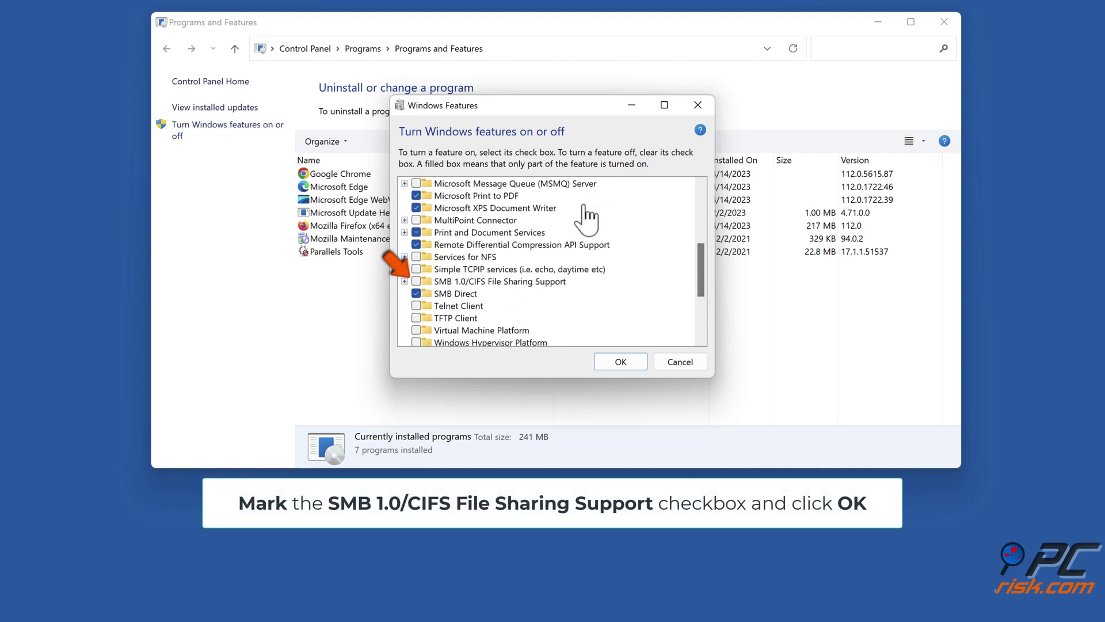
pyautogui.click(417, 282)
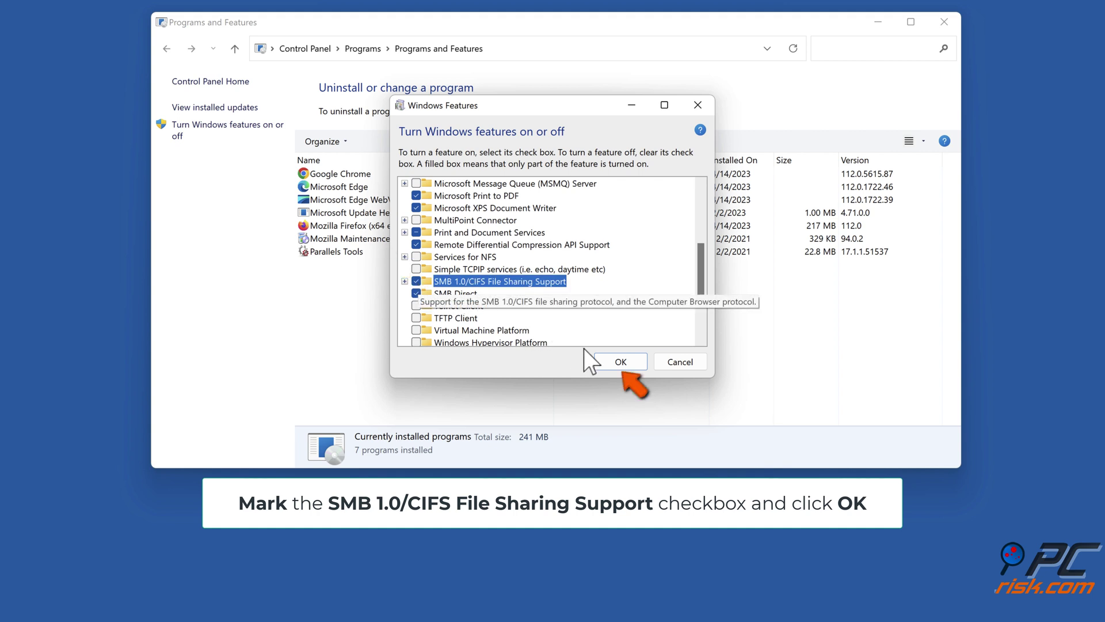
pyautogui.click(621, 362)
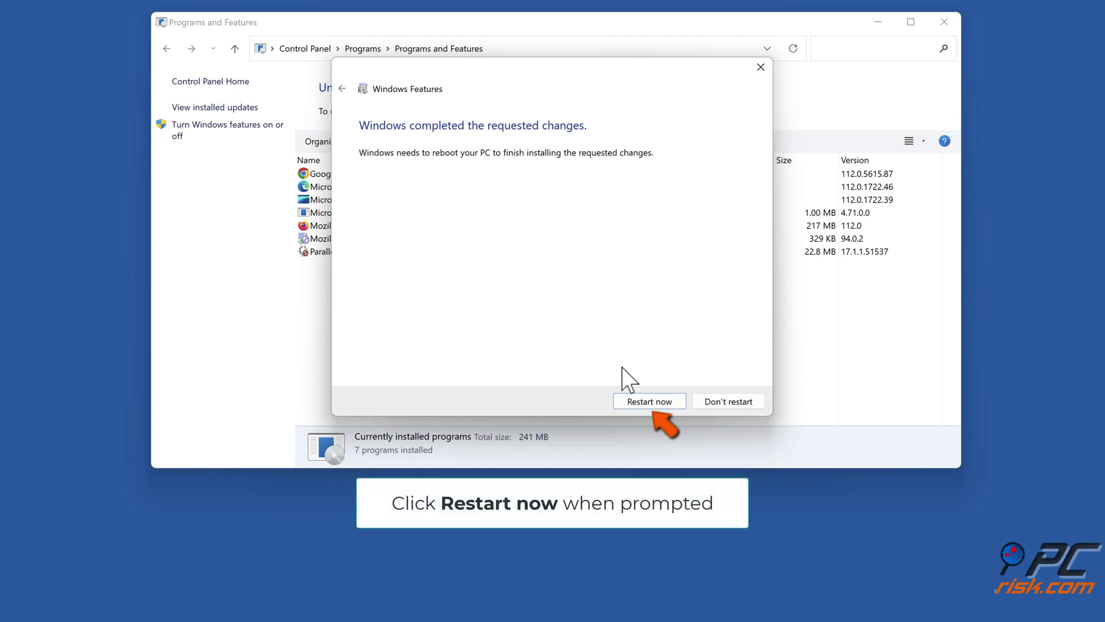
pyautogui.click(655, 404)
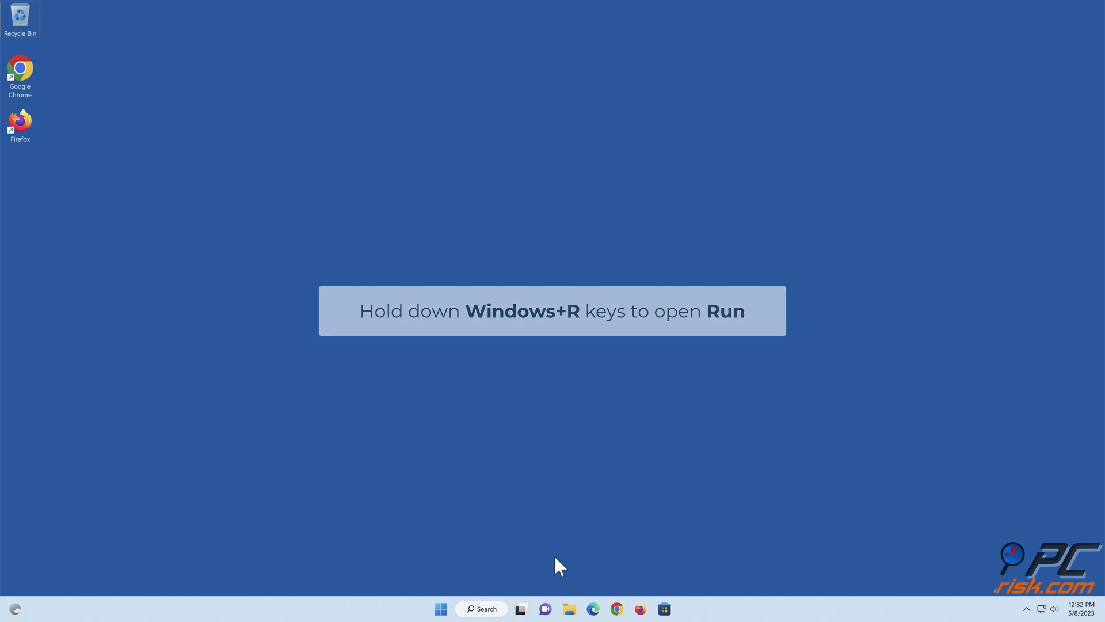
# Run ncpa.cpl to open the Network Connections adapter list.
pyautogui.press('super+r')
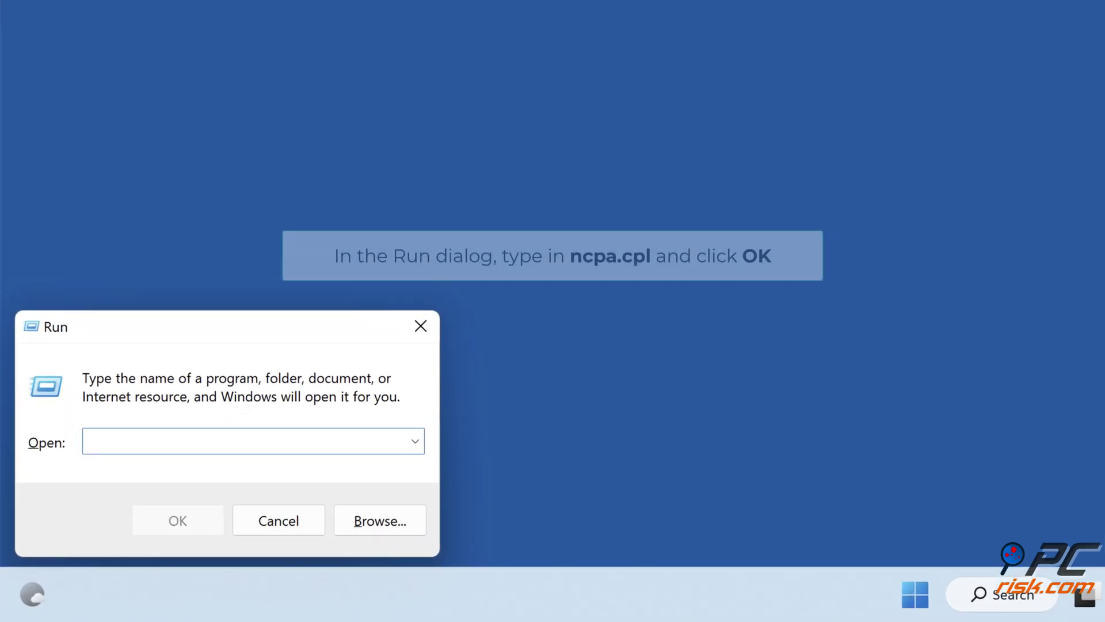
pyautogui.write('ncpa.cpl')
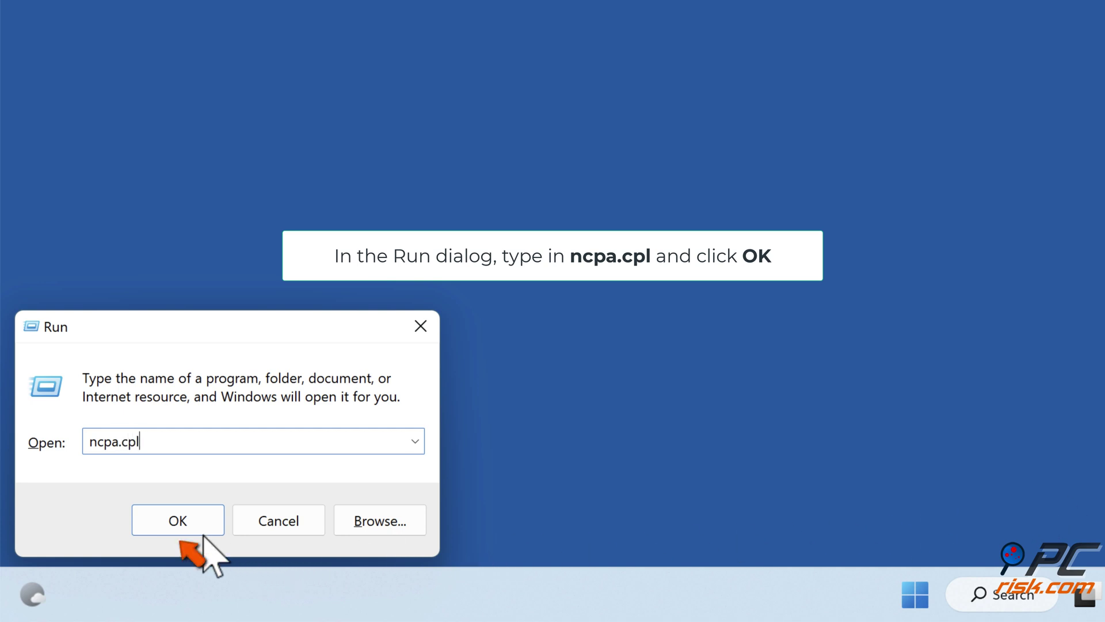
pyautogui.click(179, 533)
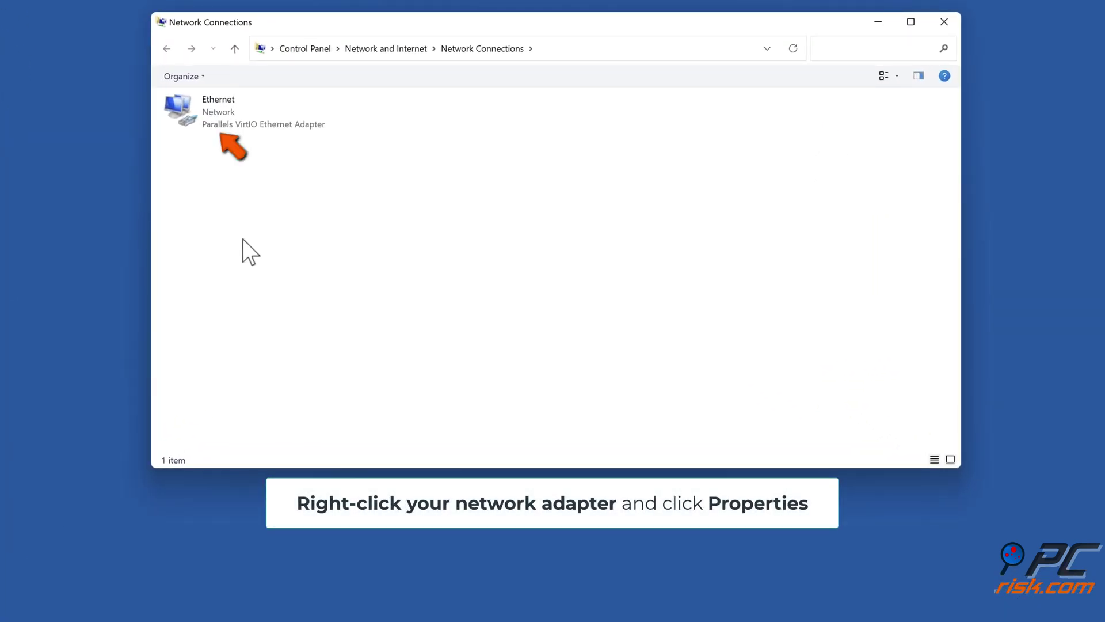
# Open the Ethernet adapter's properties, then its Internet Protocol Version 4 (TCP/IPv4) properties.
pyautogui.rightClick(255, 127)
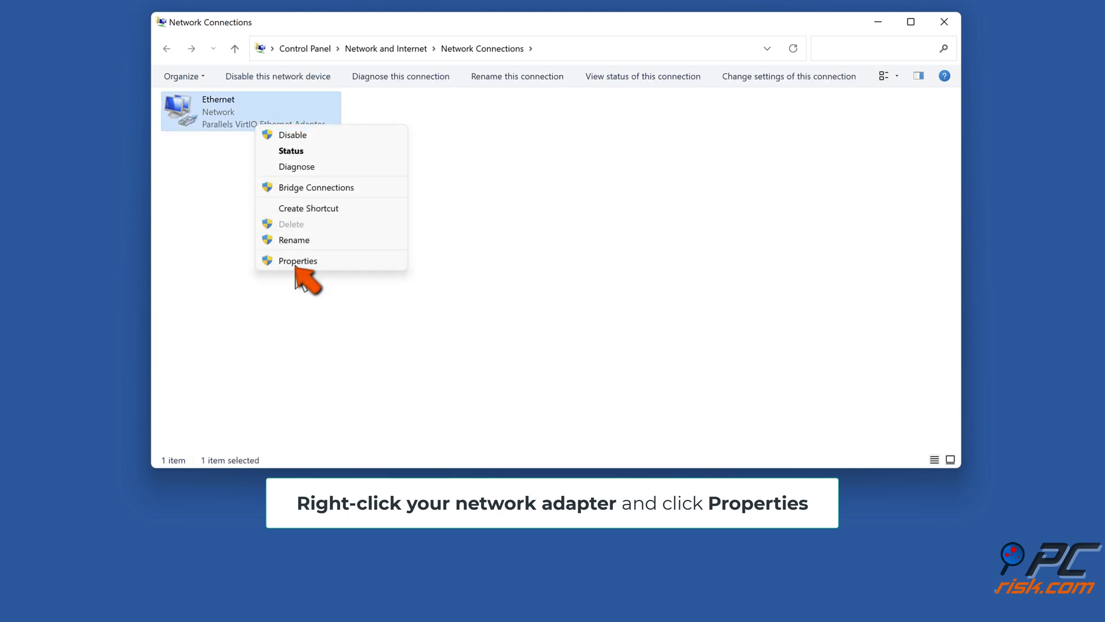
pyautogui.click(295, 261)
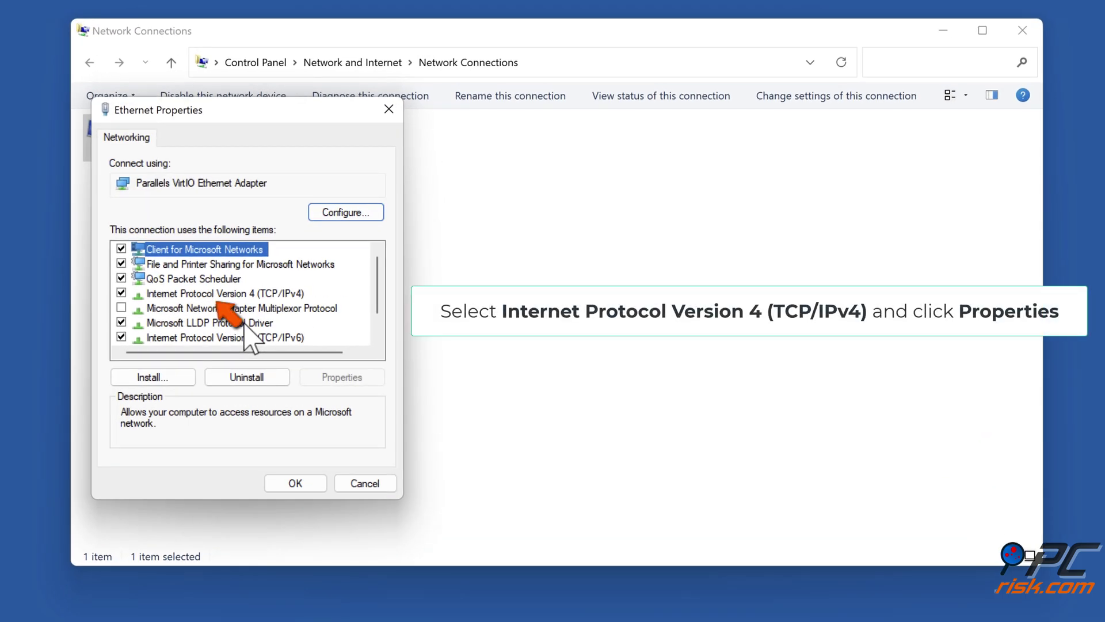
pyautogui.click(254, 295)
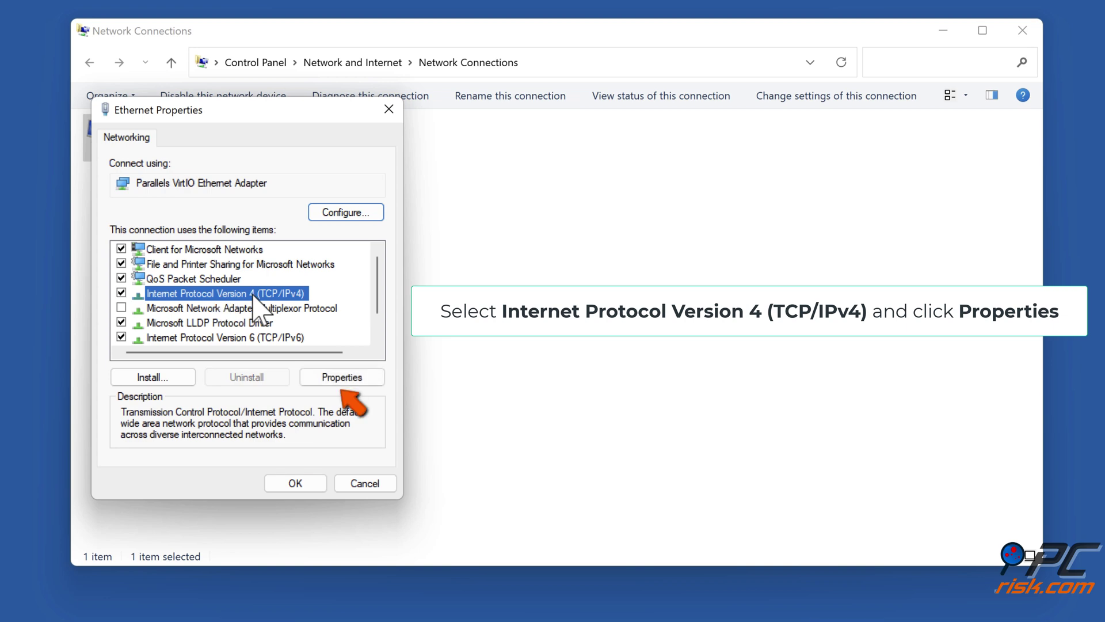
pyautogui.click(341, 379)
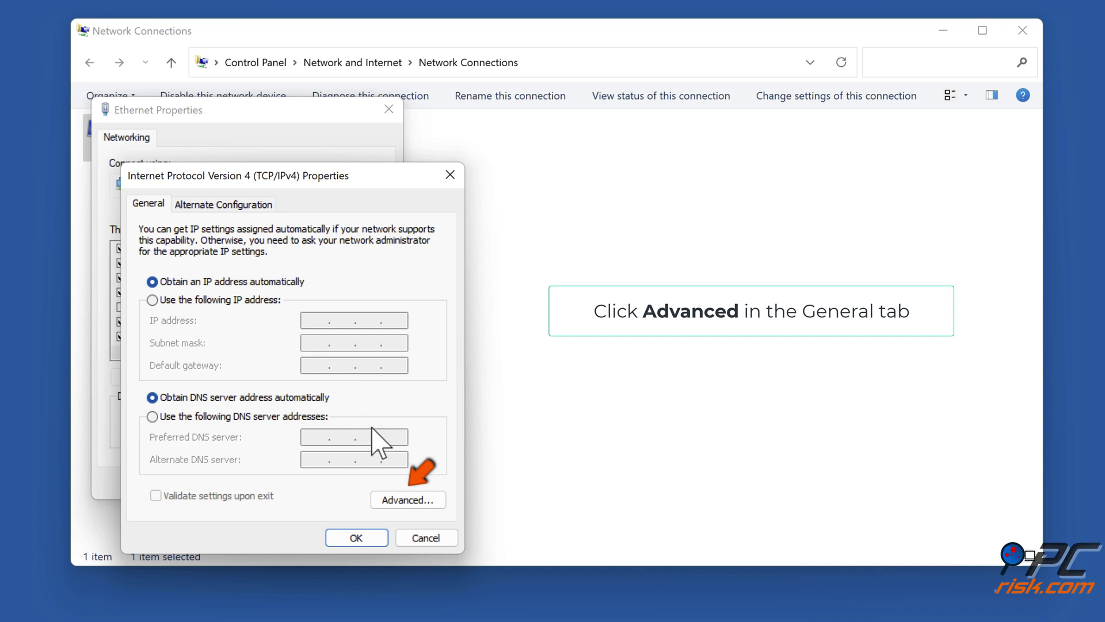
# Enable NetBIOS over TCP/IP in the advanced TCP/IP WINS settings.
pyautogui.click(403, 506)
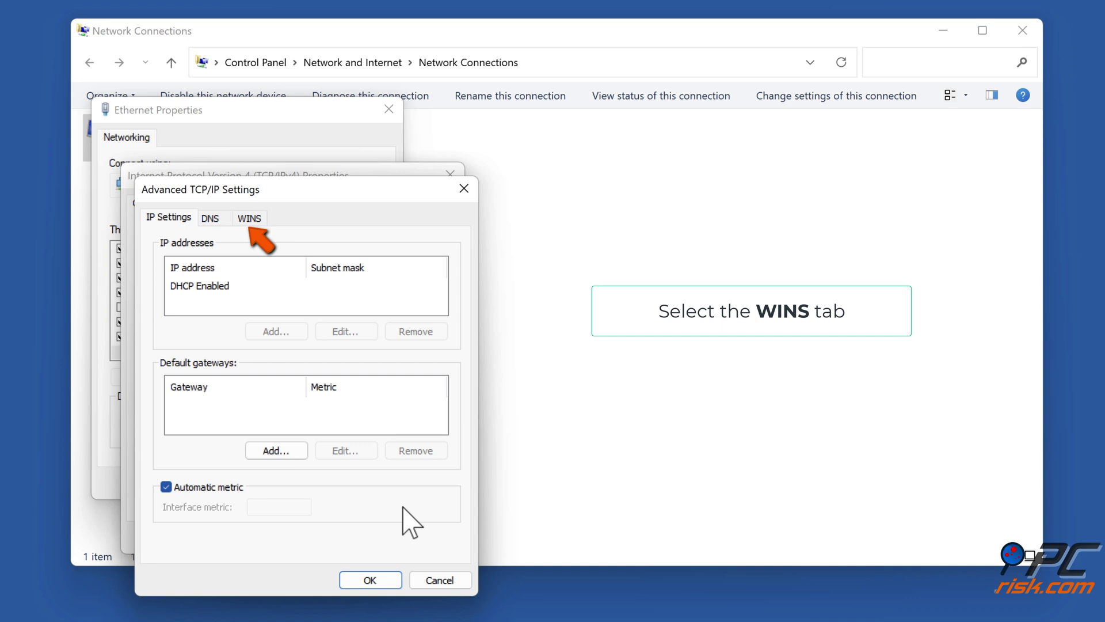
pyautogui.click(251, 221)
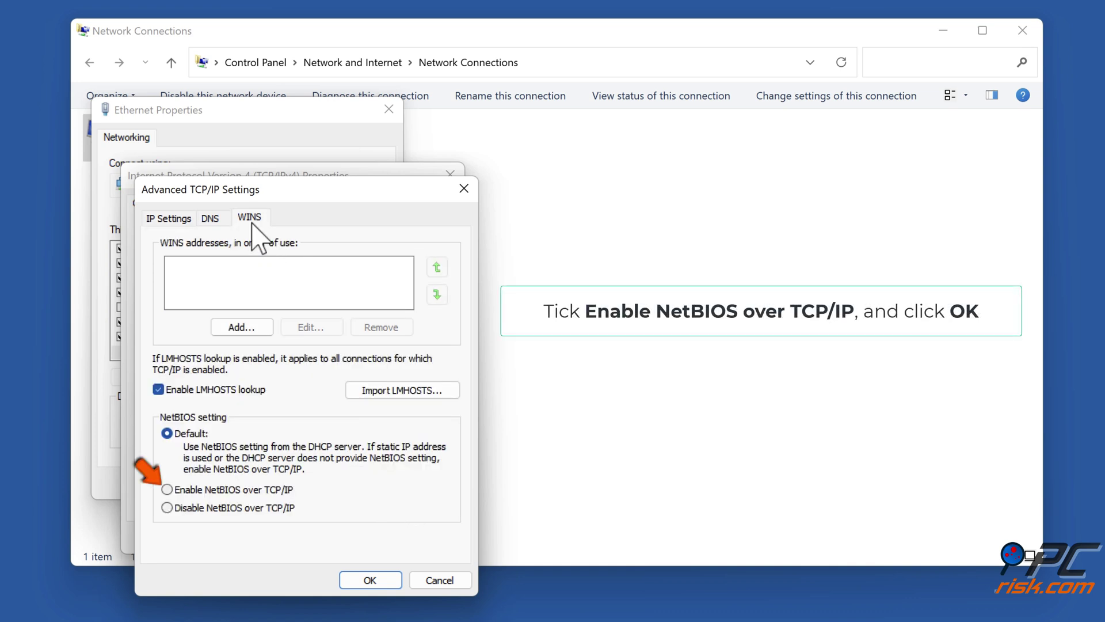
pyautogui.click(167, 490)
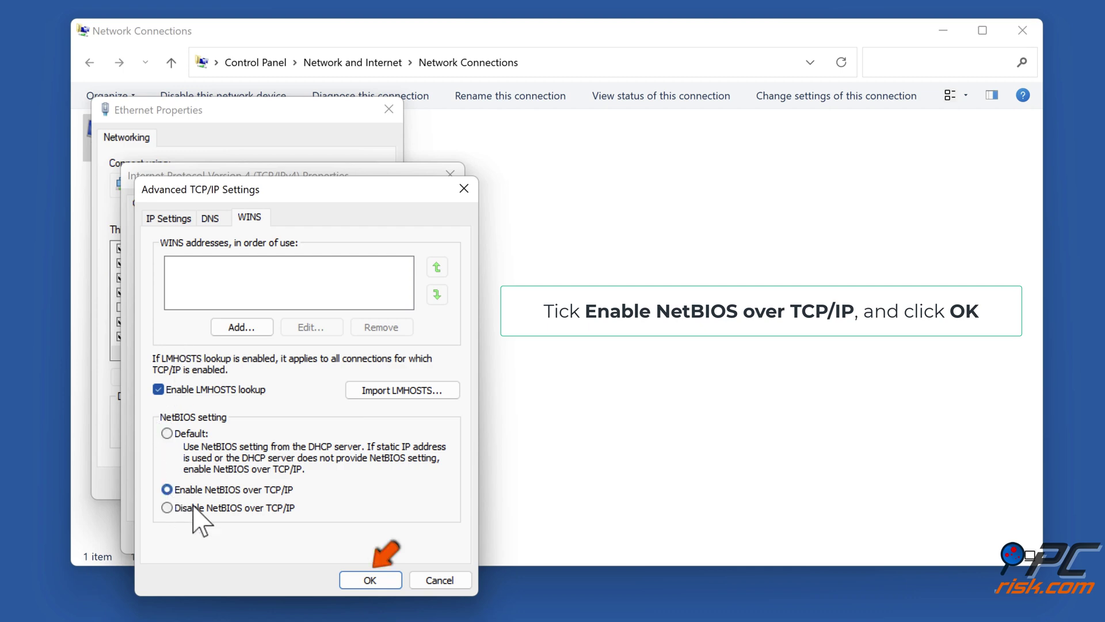
pyautogui.click(370, 580)
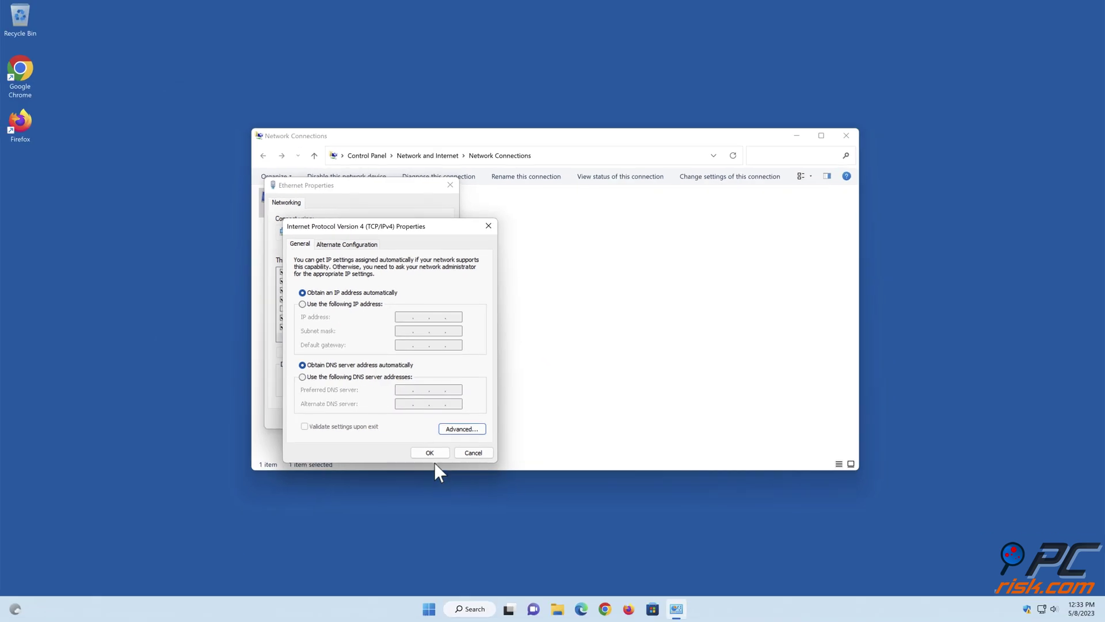
# Save the IPv4 settings, then close Ethernet Properties and Network Connections.
pyautogui.click(435, 457)
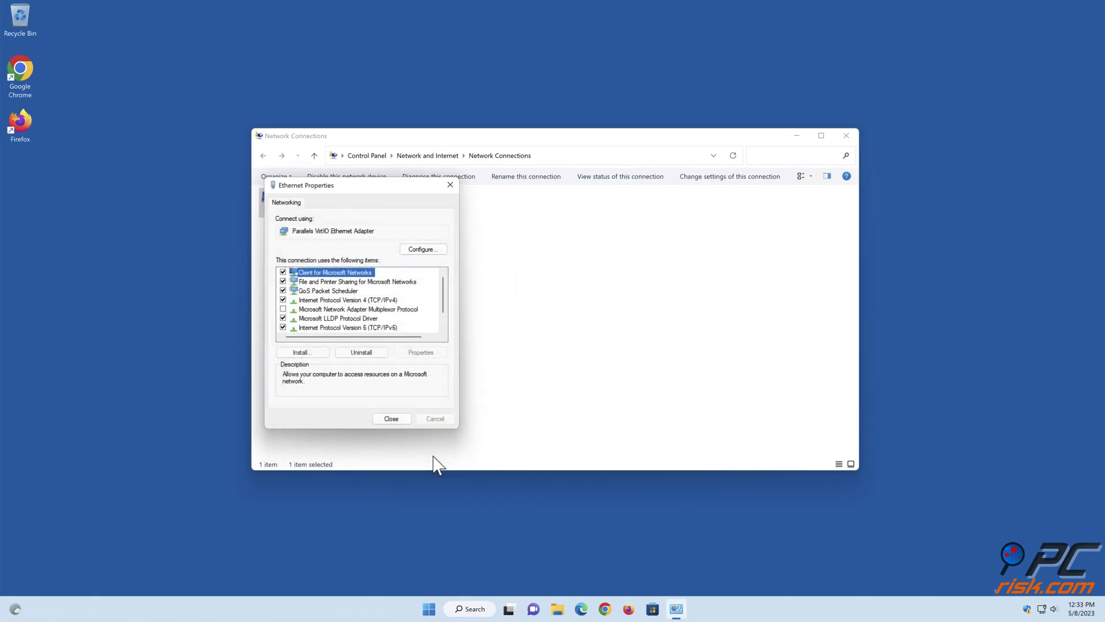
pyautogui.click(391, 418)
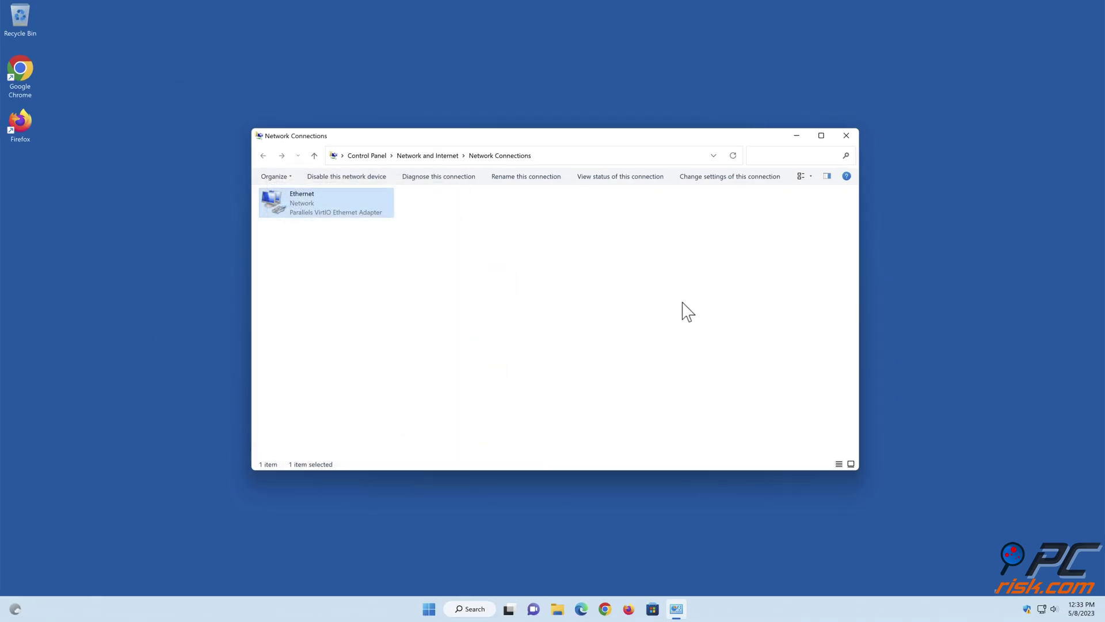
pyautogui.click(851, 142)
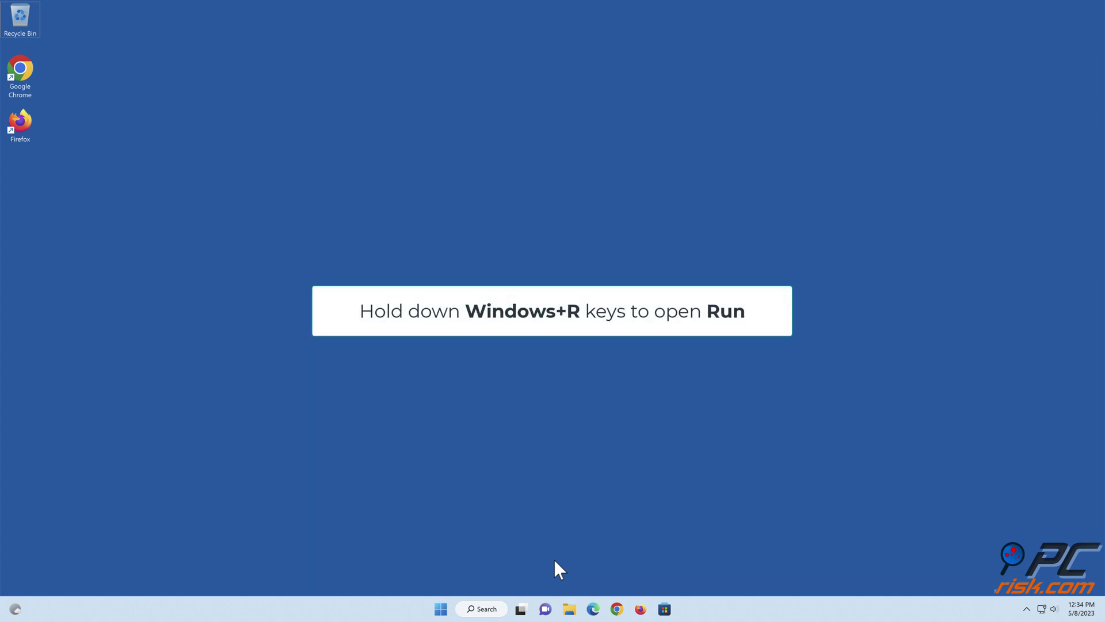
# Run services.msc to open the Services console.
pyautogui.press('super+r')
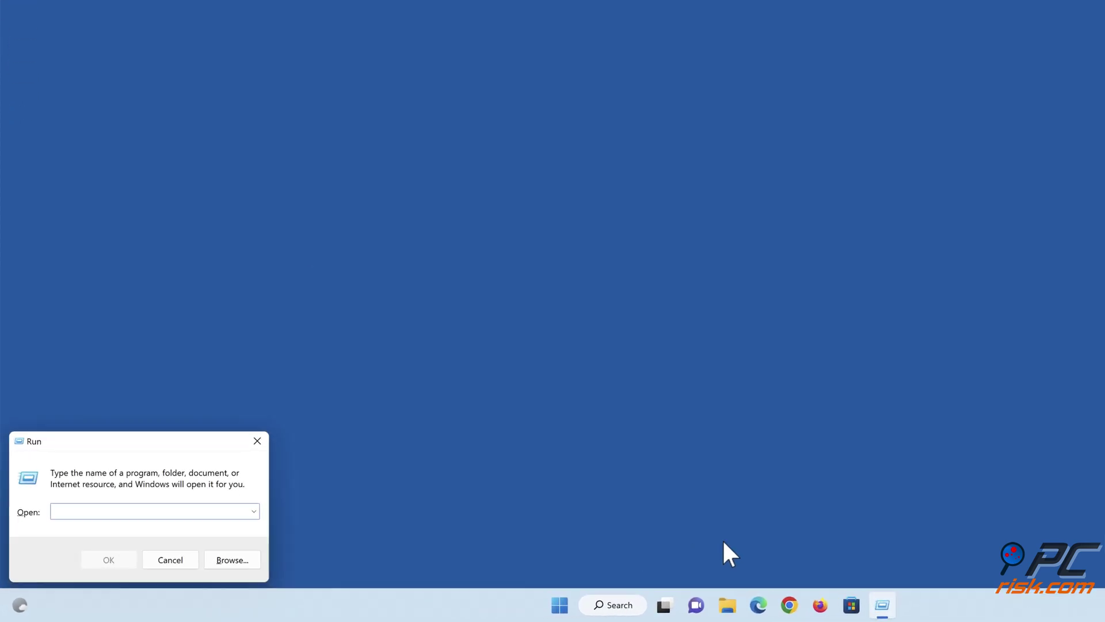
pyautogui.write('services.msc')
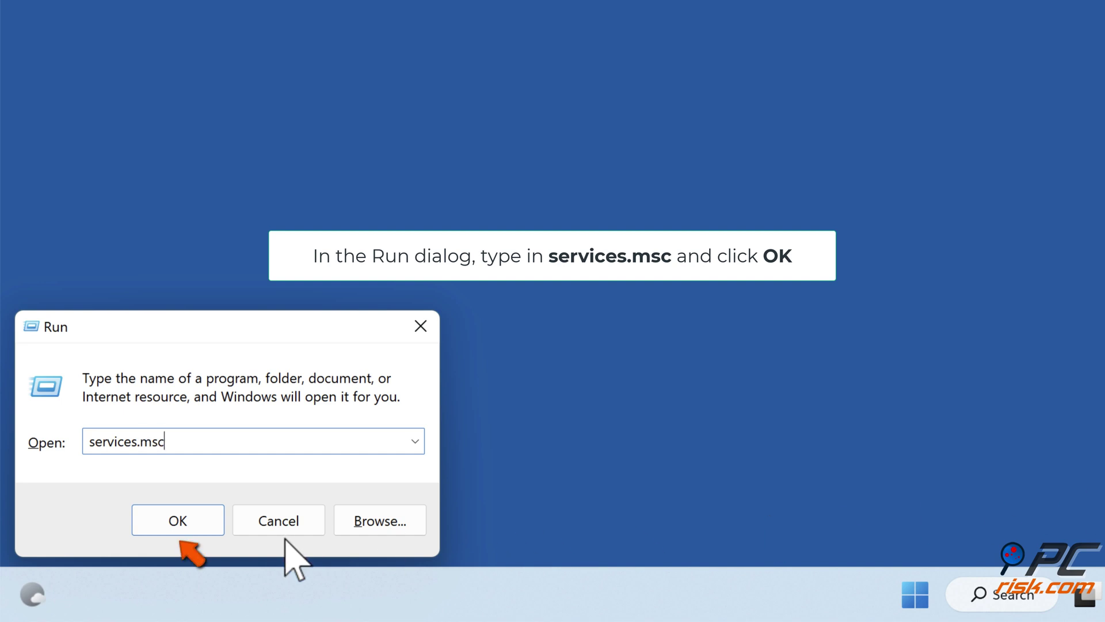
pyautogui.click(180, 533)
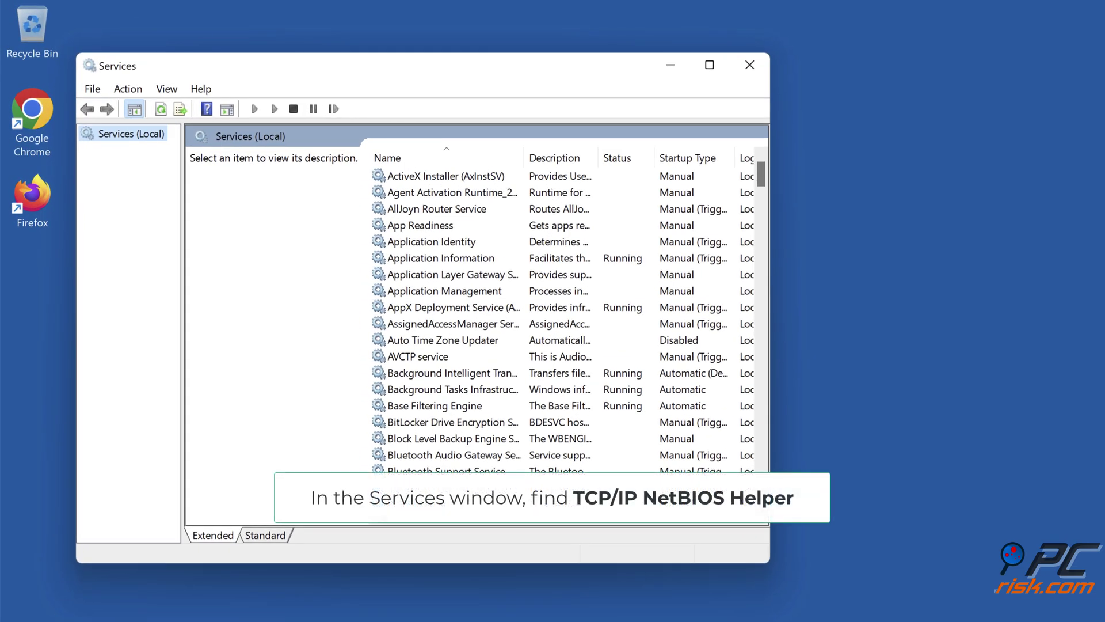
# Open TCP/IP NetBIOS Helper's properties and expand its Startup type dropdown.
pyautogui.scroll(-20, 582, 294)
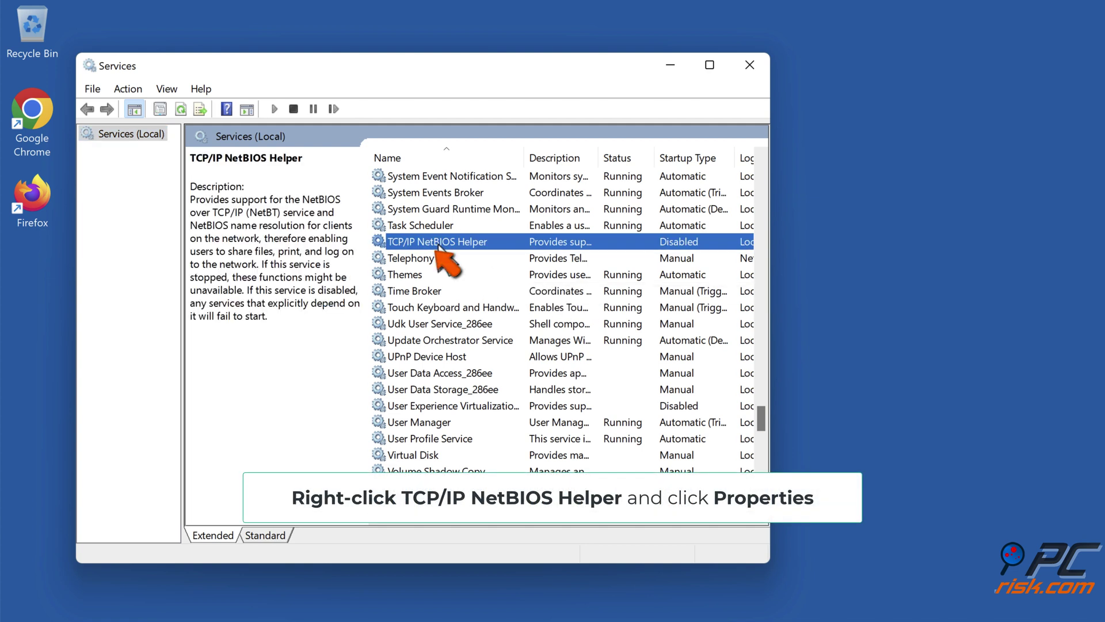
pyautogui.rightClick(438, 245)
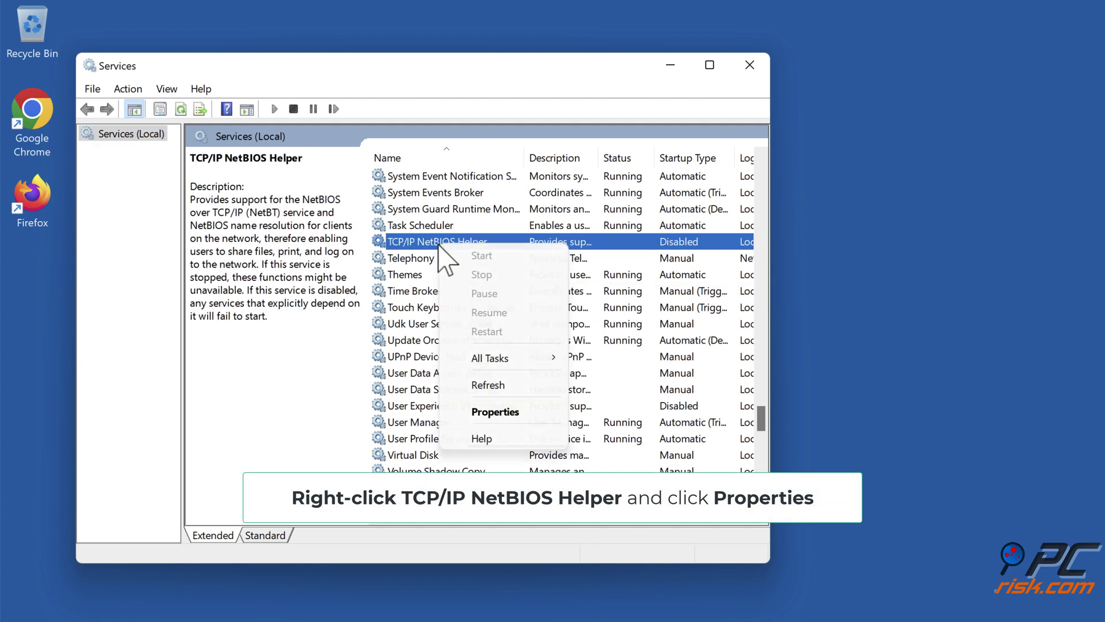
pyautogui.click(494, 412)
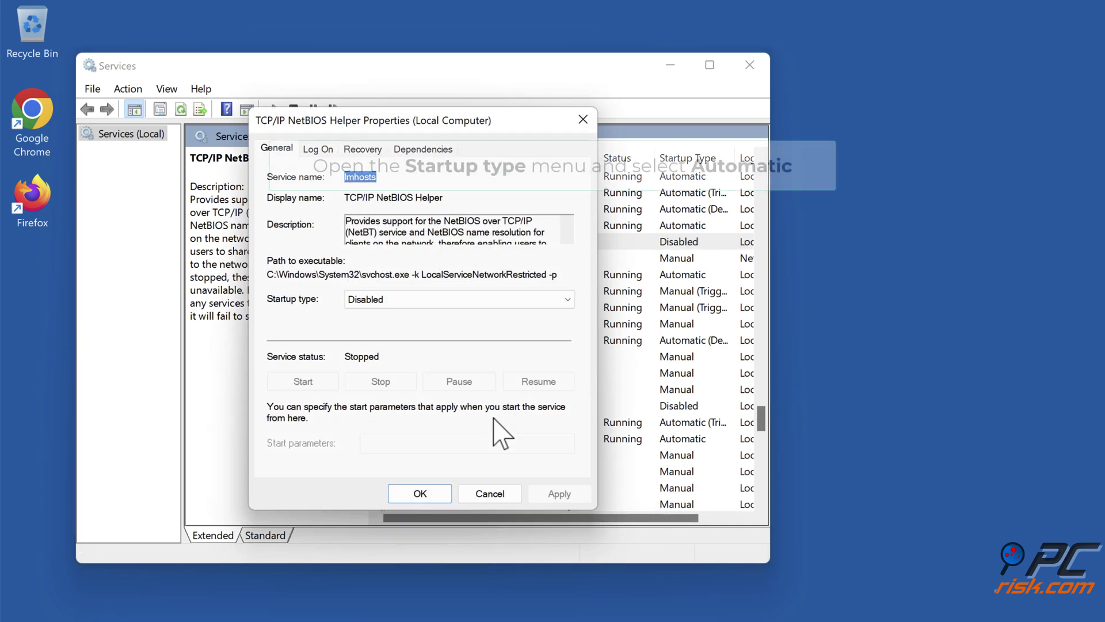
pyautogui.click(569, 300)
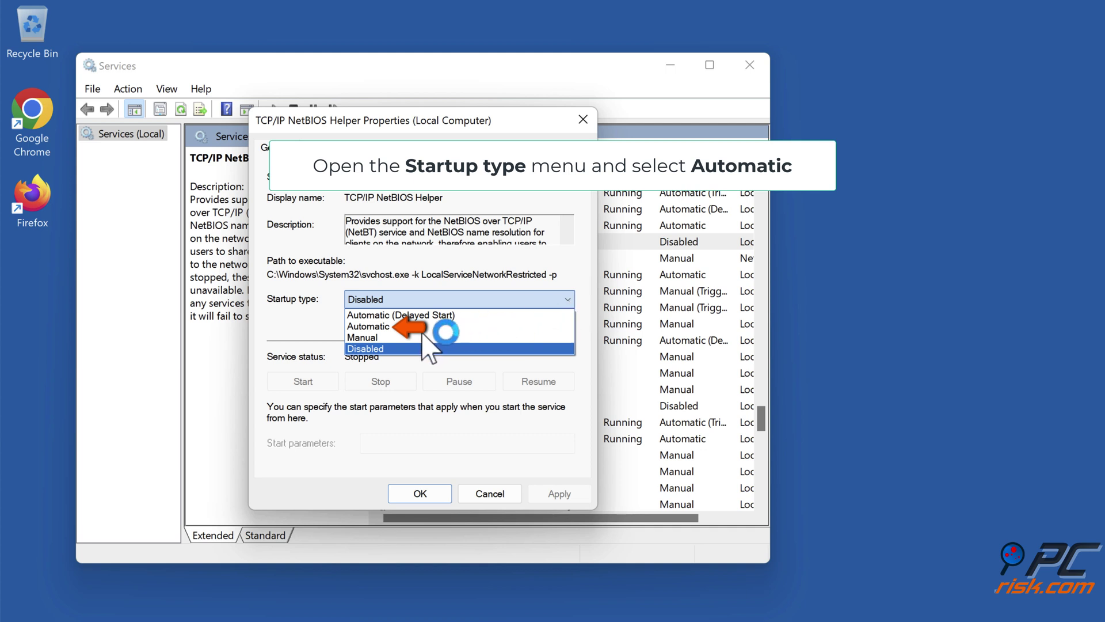
# Set TCP/IP NetBIOS Helper to Automatic, start it, confirm, and close Services.
pyautogui.click(395, 327)
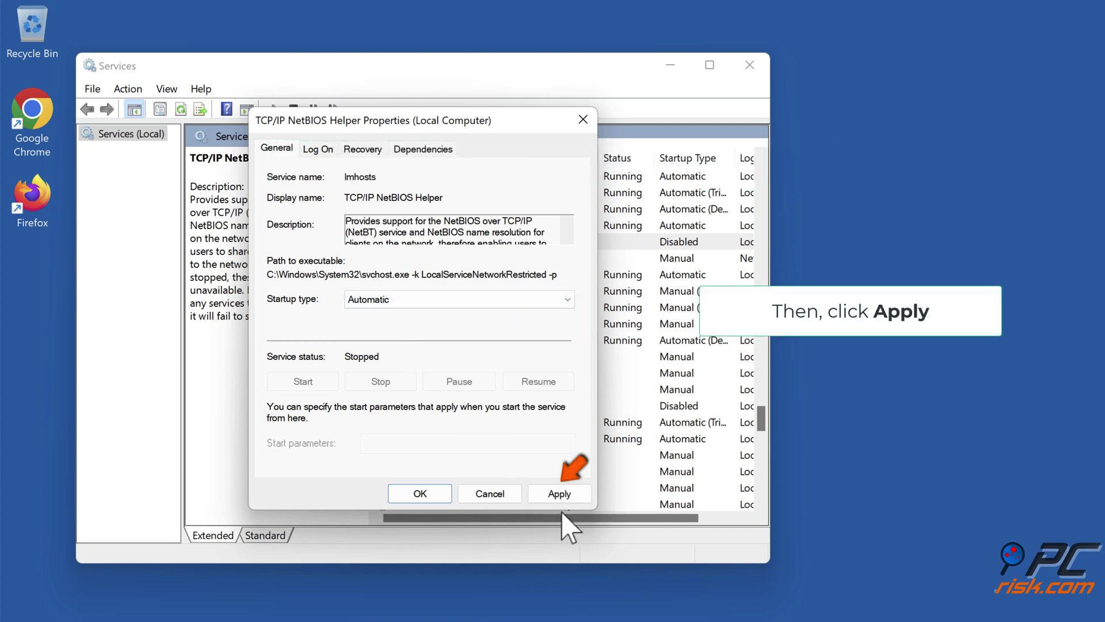
pyautogui.click(559, 496)
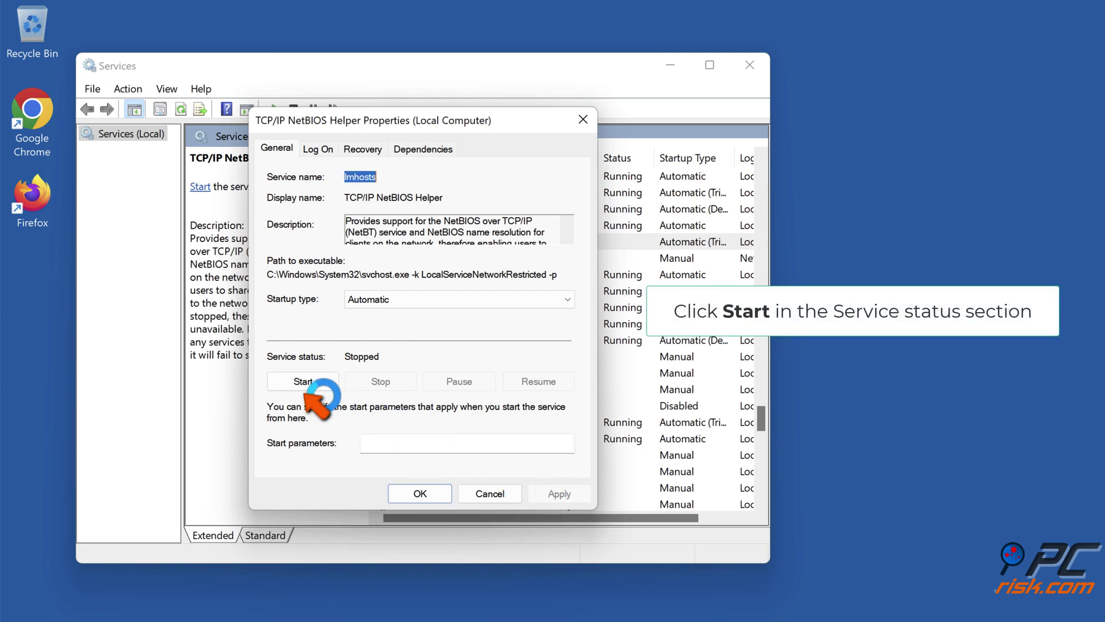
pyautogui.click(305, 386)
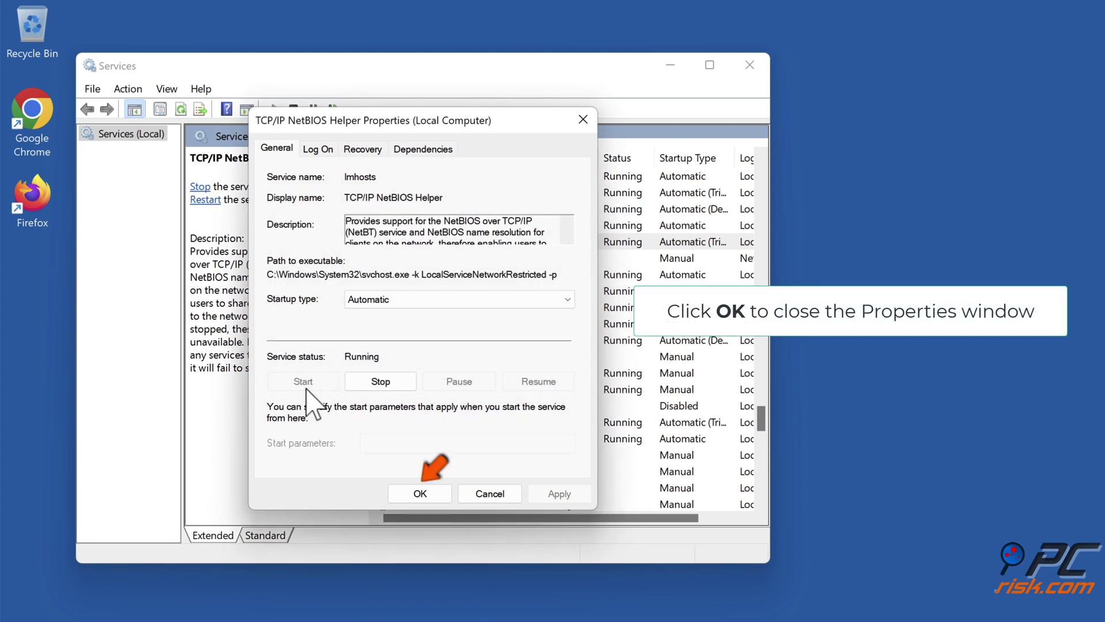
pyautogui.click(420, 496)
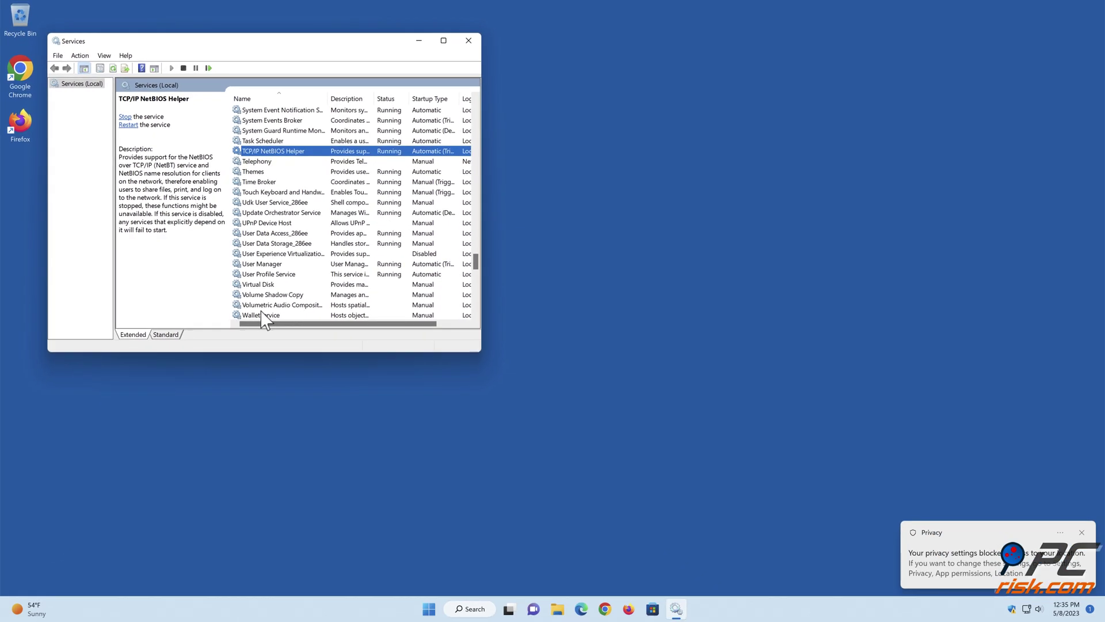
pyautogui.click(469, 40)
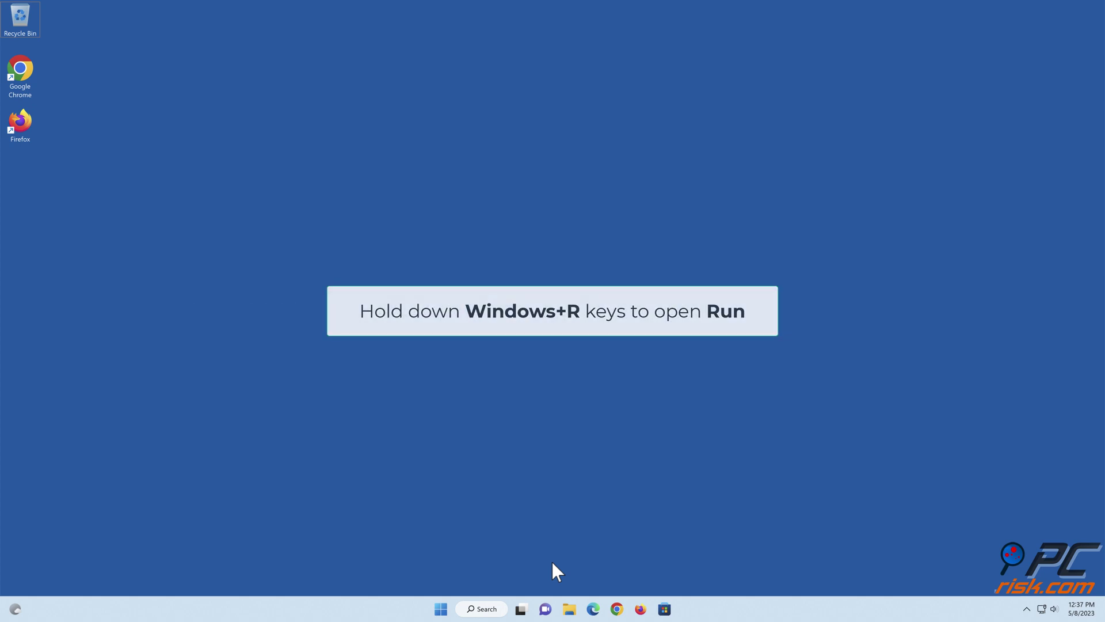
# Run secpol.msc from the Run dialog to launch the Local Security Policy console.
pyautogui.press('super+r')
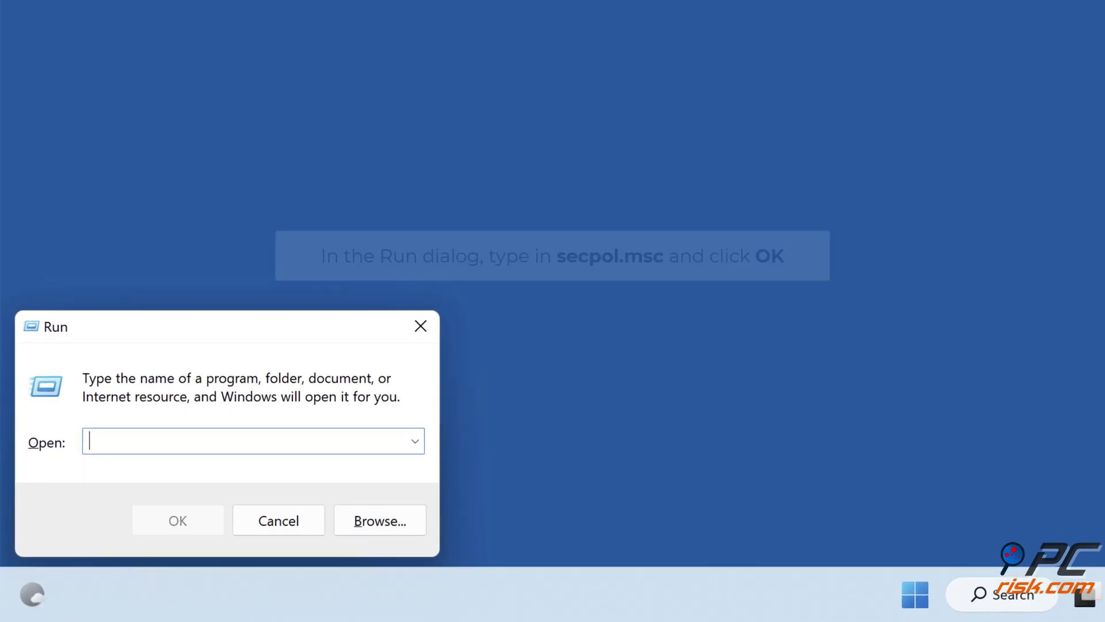
pyautogui.write('sec')
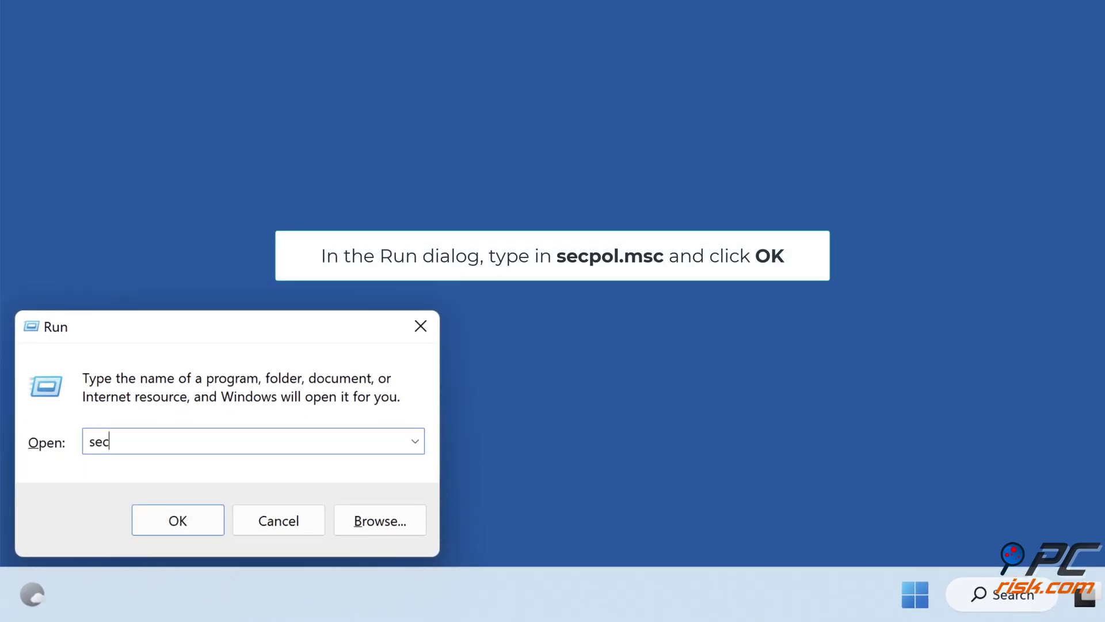
pyautogui.write('pol.msc')
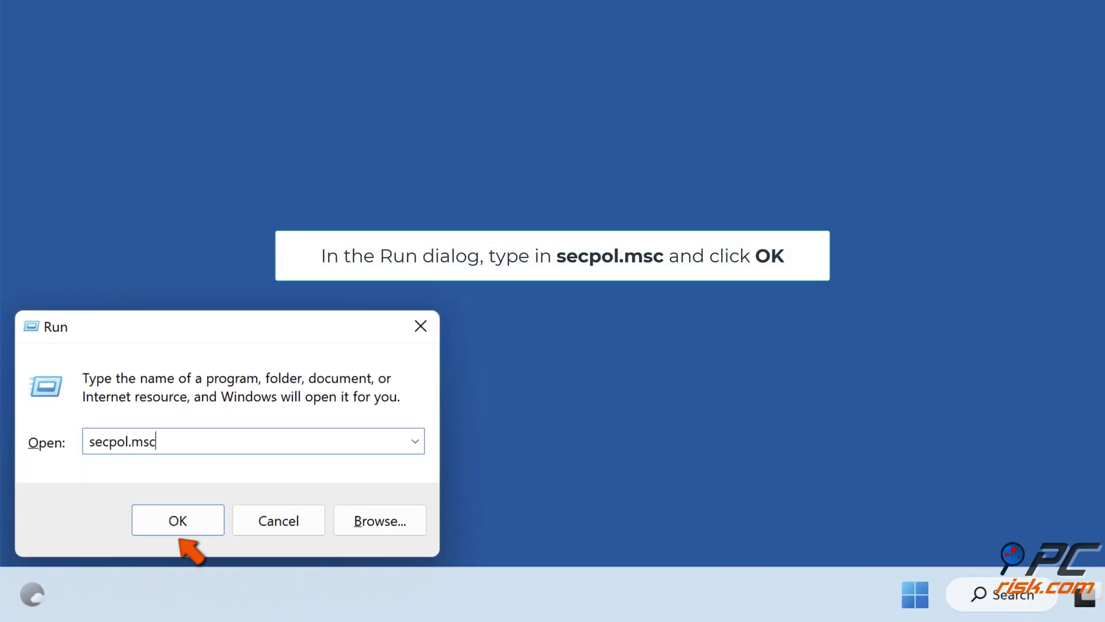
pyautogui.click(179, 530)
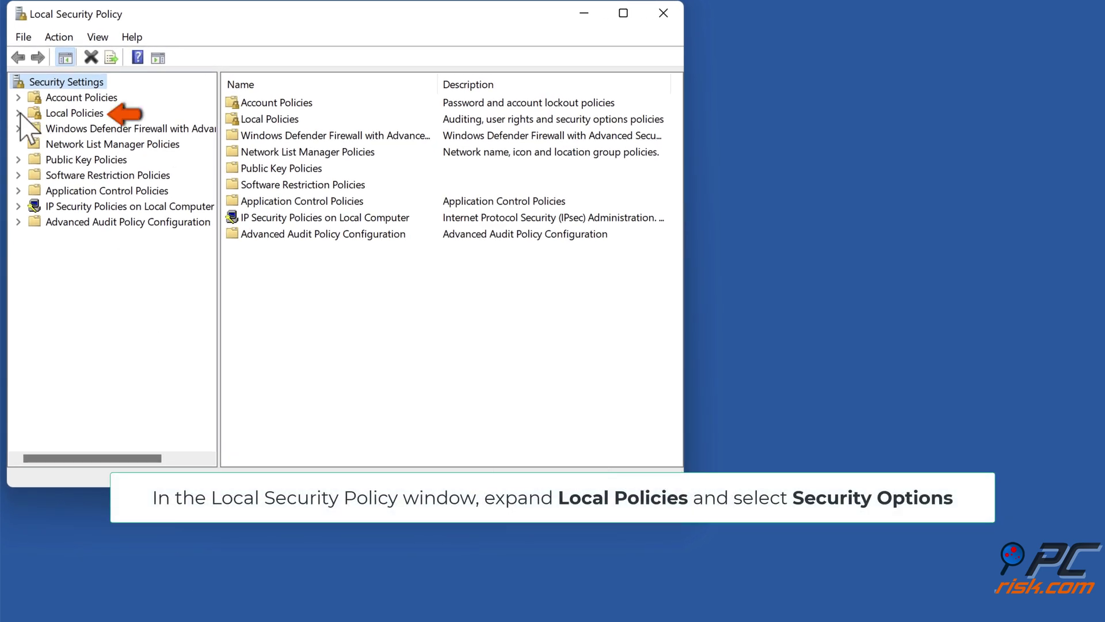
# Under Local Policies > Security Options, open Properties for Network security: LAN Manager authentication level.
pyautogui.click(19, 113)
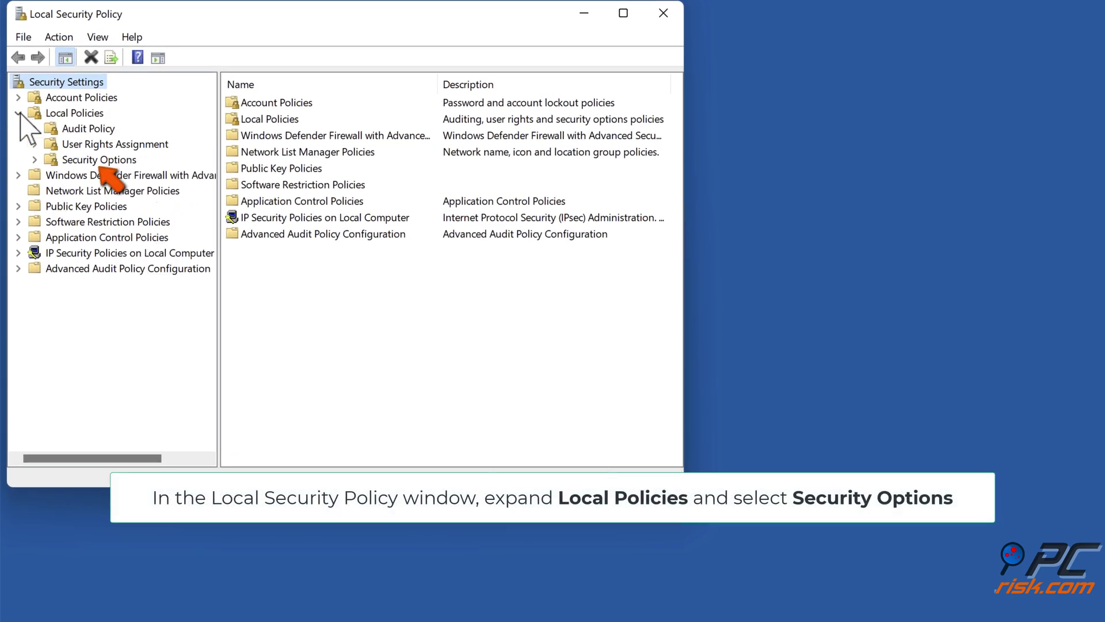
pyautogui.click(70, 160)
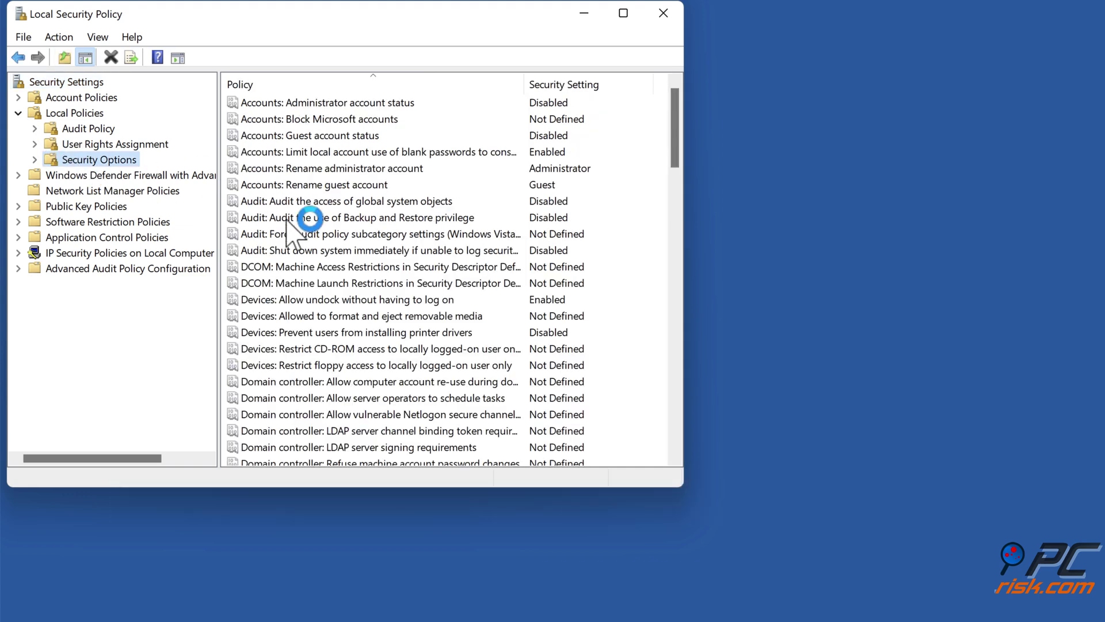
pyautogui.scroll(-15, 351, 245)
pyautogui.scroll(-5, 347, 234)
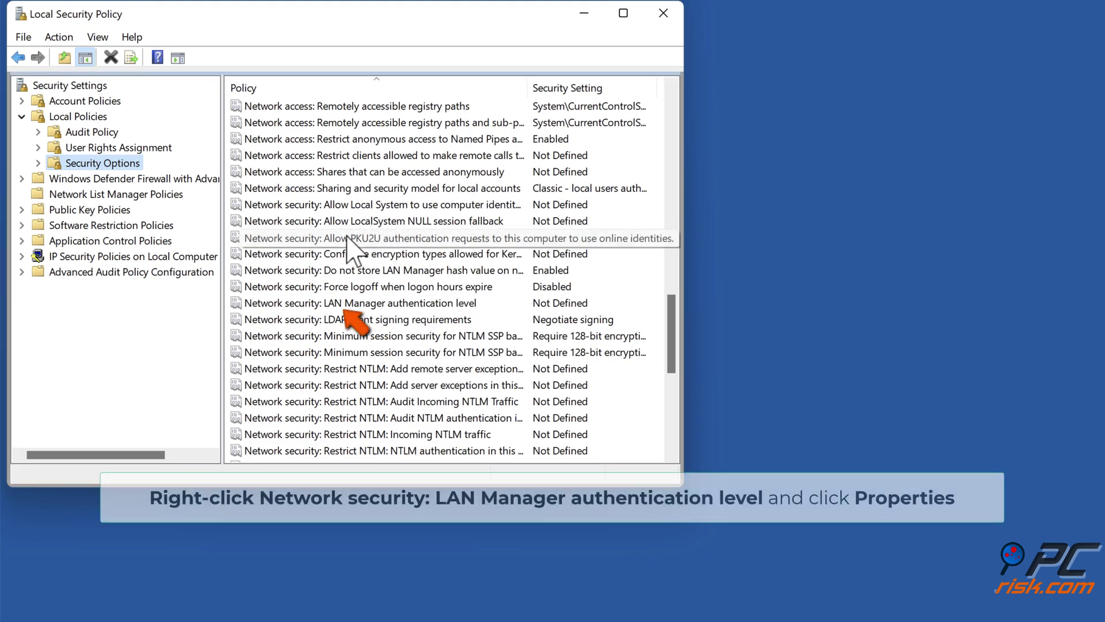
pyautogui.click(355, 306)
pyautogui.rightClick(355, 306)
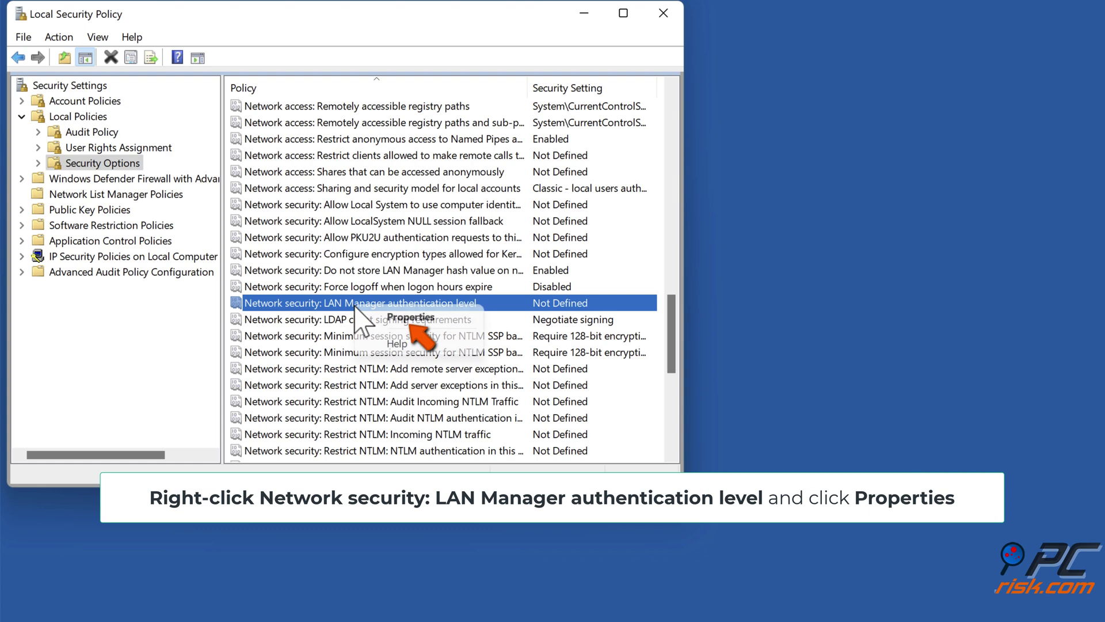
pyautogui.click(411, 320)
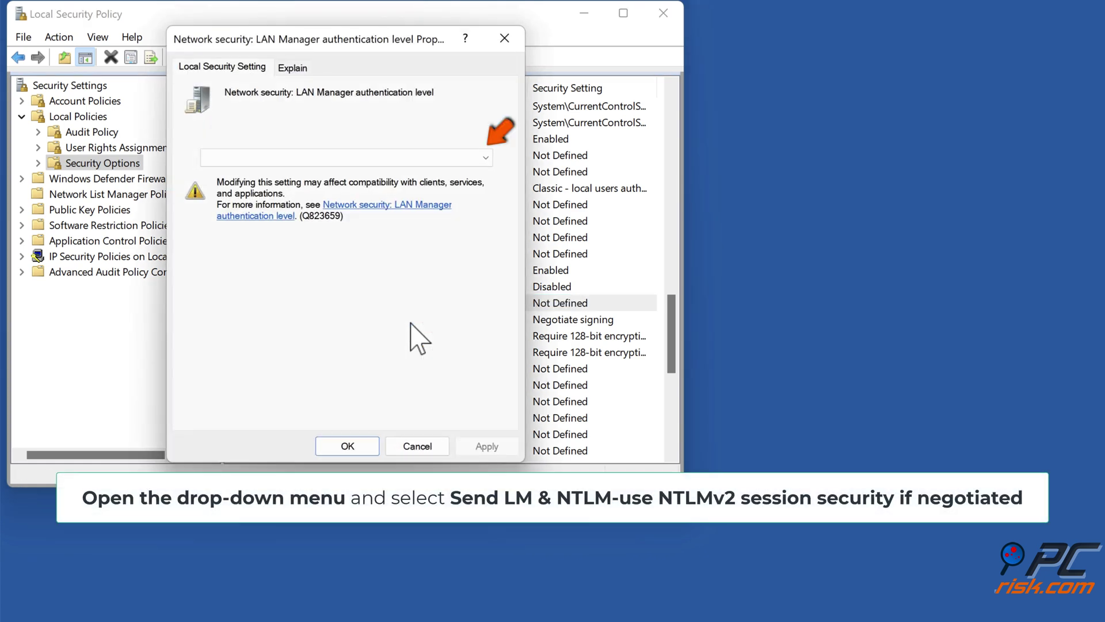
# Choose 'Send LM & NTLM - use NTLMv2 session security if negotiated', apply and confirm.
pyautogui.click(486, 157)
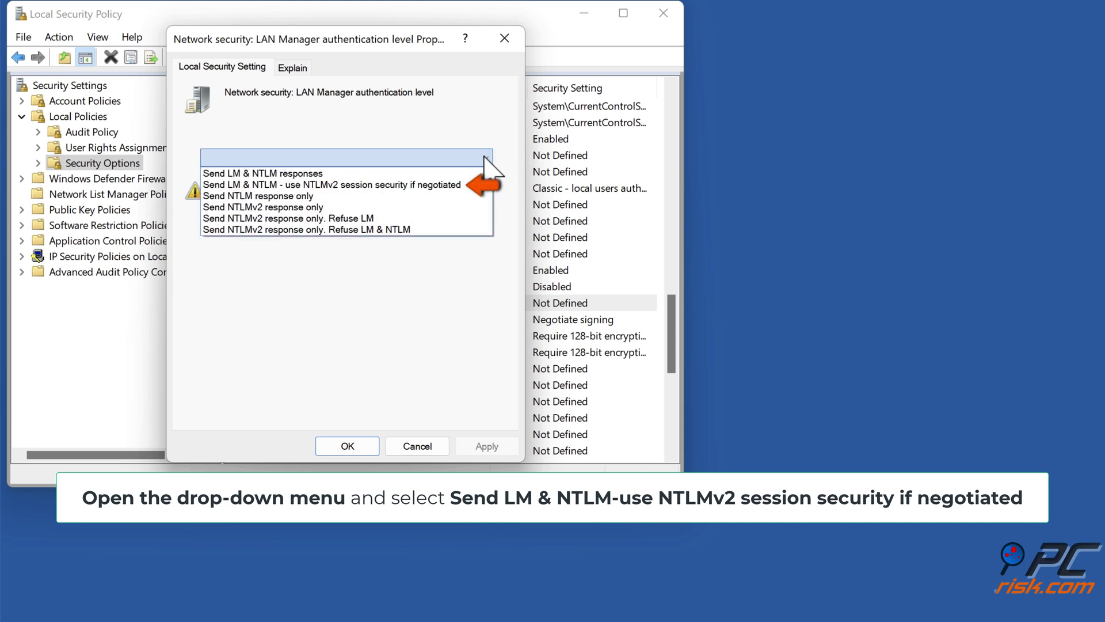
pyautogui.click(395, 185)
pyautogui.click(484, 451)
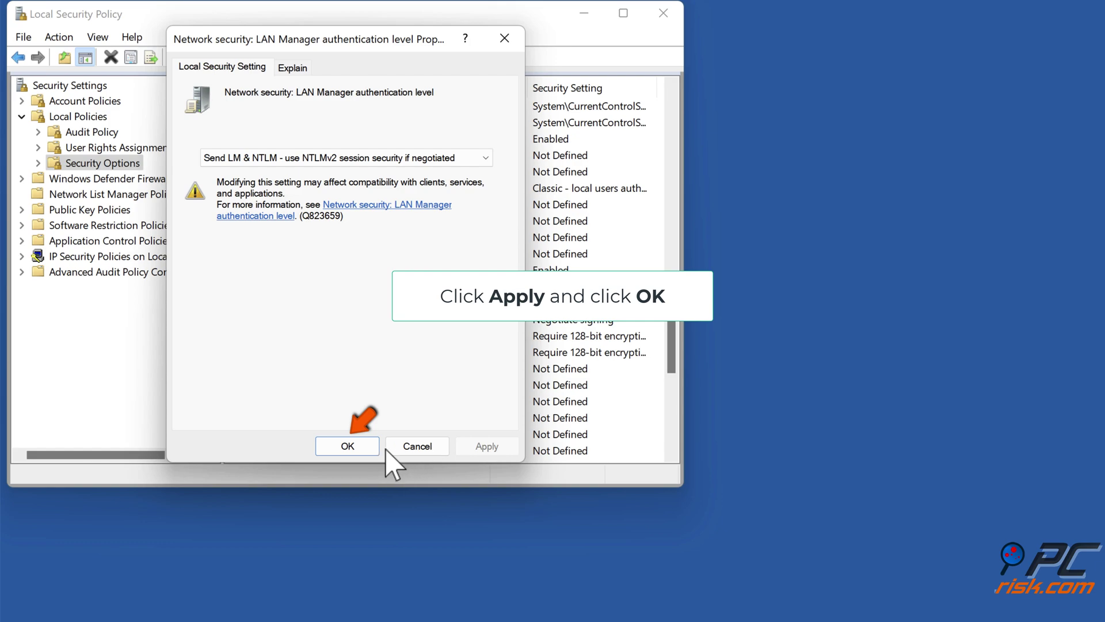
pyautogui.click(354, 454)
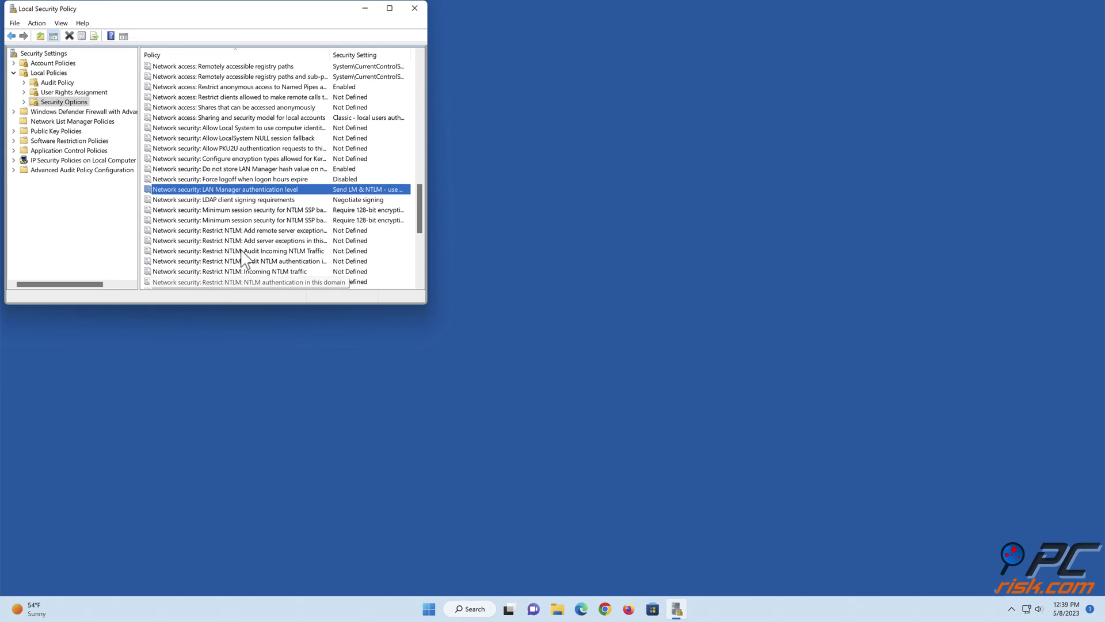
# Close Local Security Policy and launch Registry Editor with regedit from the Run dialog.
pyautogui.click(415, 12)
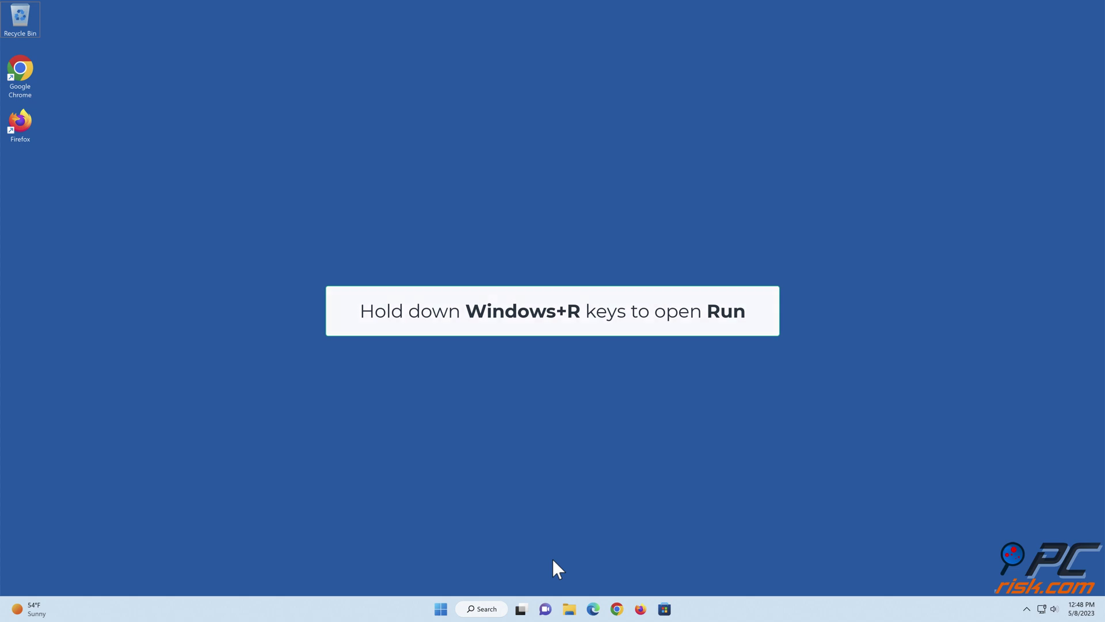
pyautogui.press('super+r')
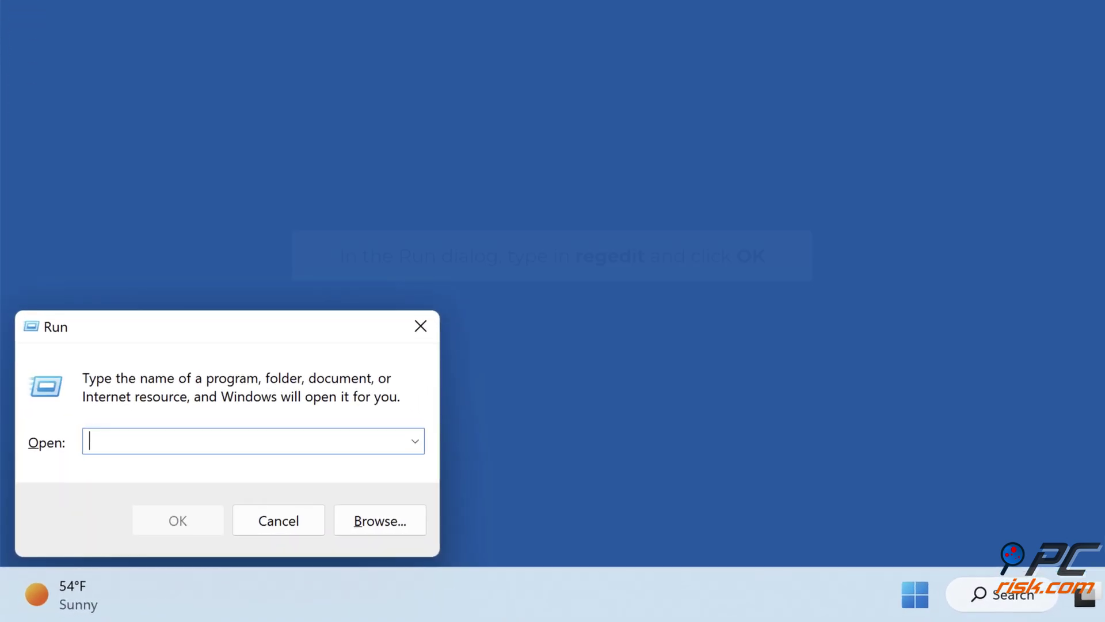
pyautogui.write('regedit')
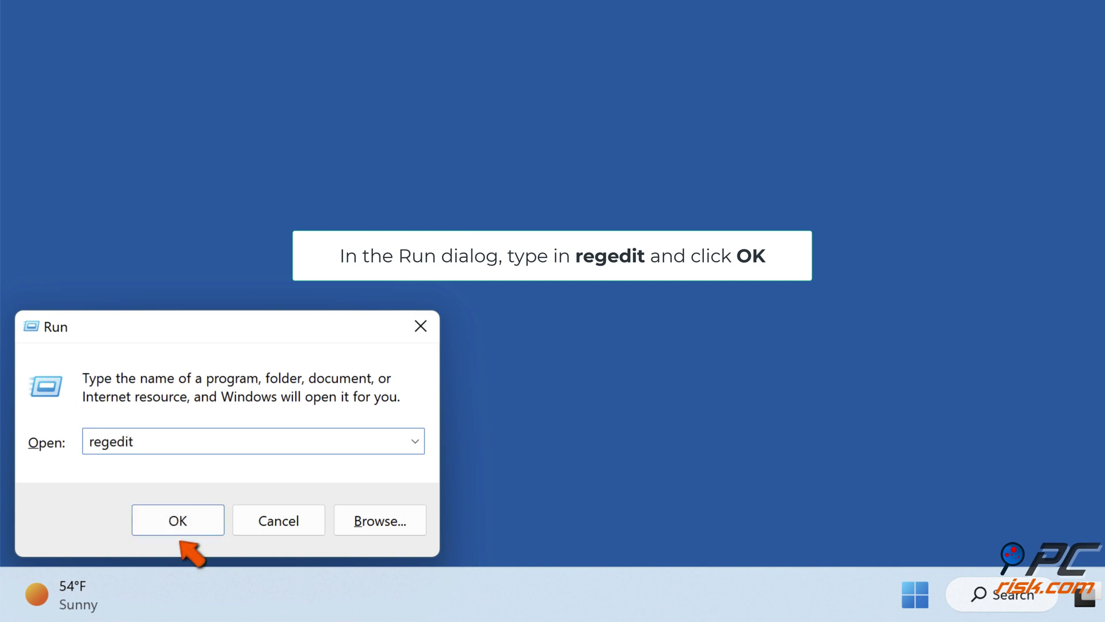
pyautogui.click(179, 531)
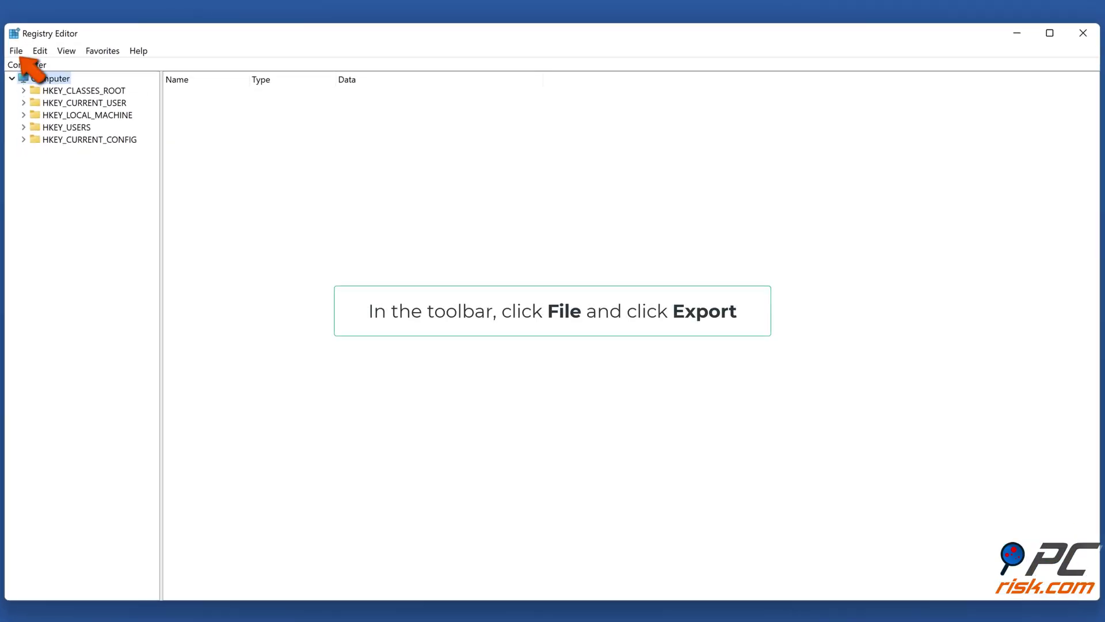
# Export the whole registry to the Desktop as registry_backup.reg.
pyautogui.click(20, 55)
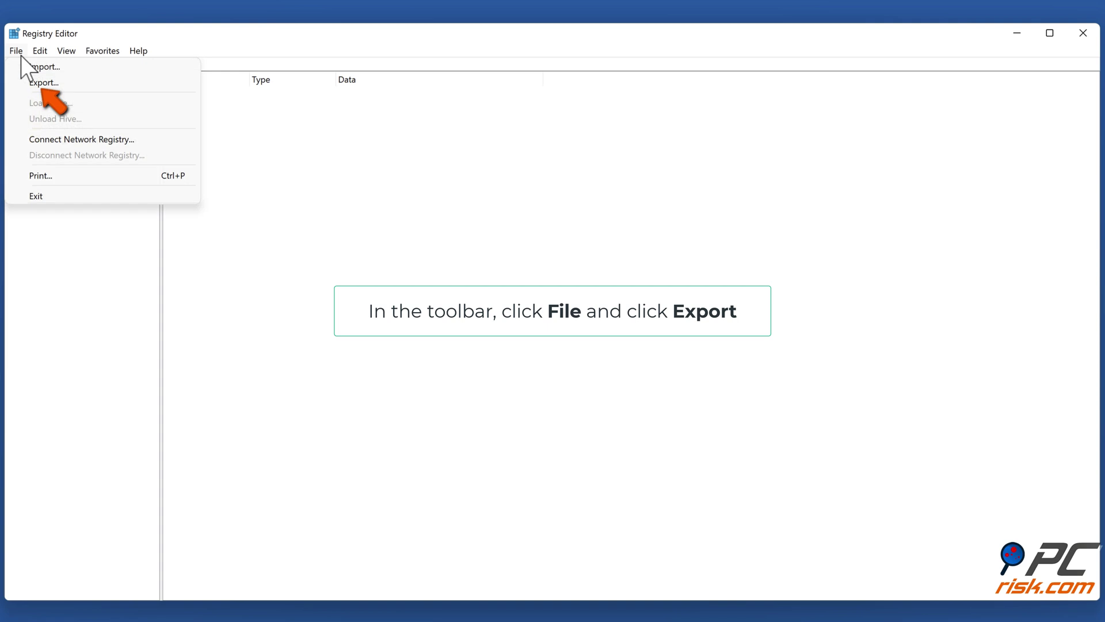
pyautogui.click(42, 86)
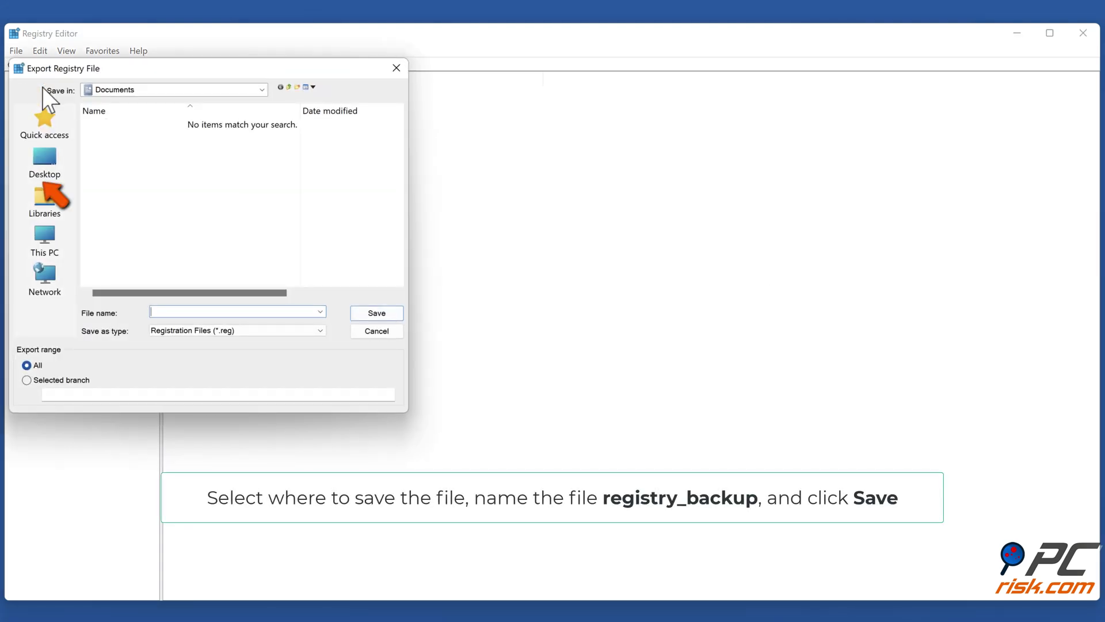
pyautogui.click(41, 171)
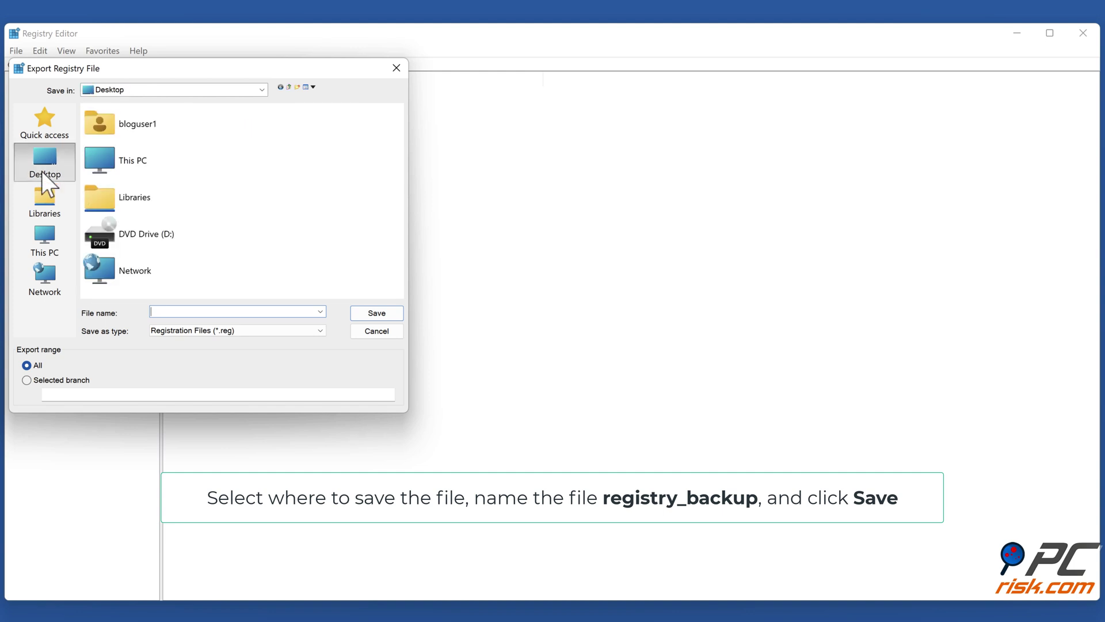
pyautogui.write('registry_backup')
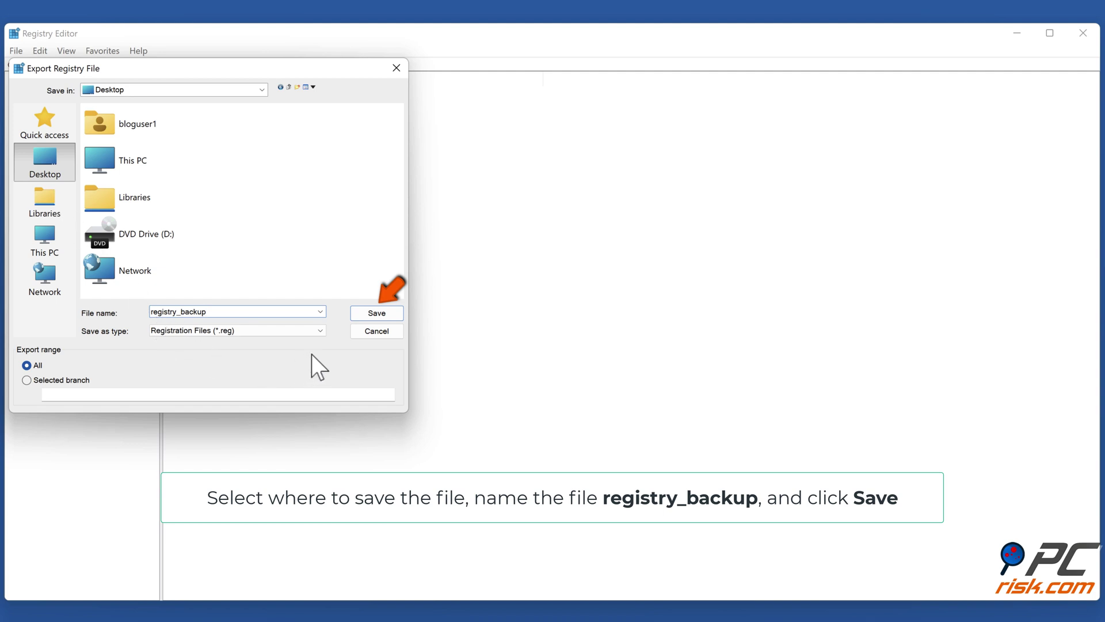
pyautogui.click(375, 314)
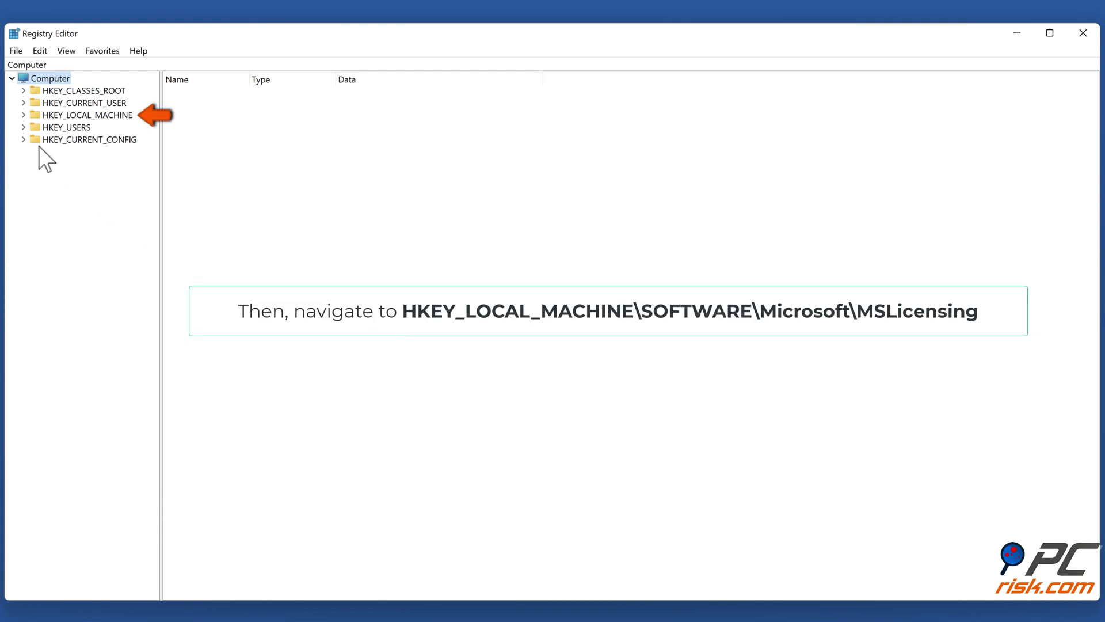
# Expand HKEY_LOCAL_MACHINE > SOFTWARE > Microsoft > MSLicensing in the key tree.
pyautogui.click(24, 116)
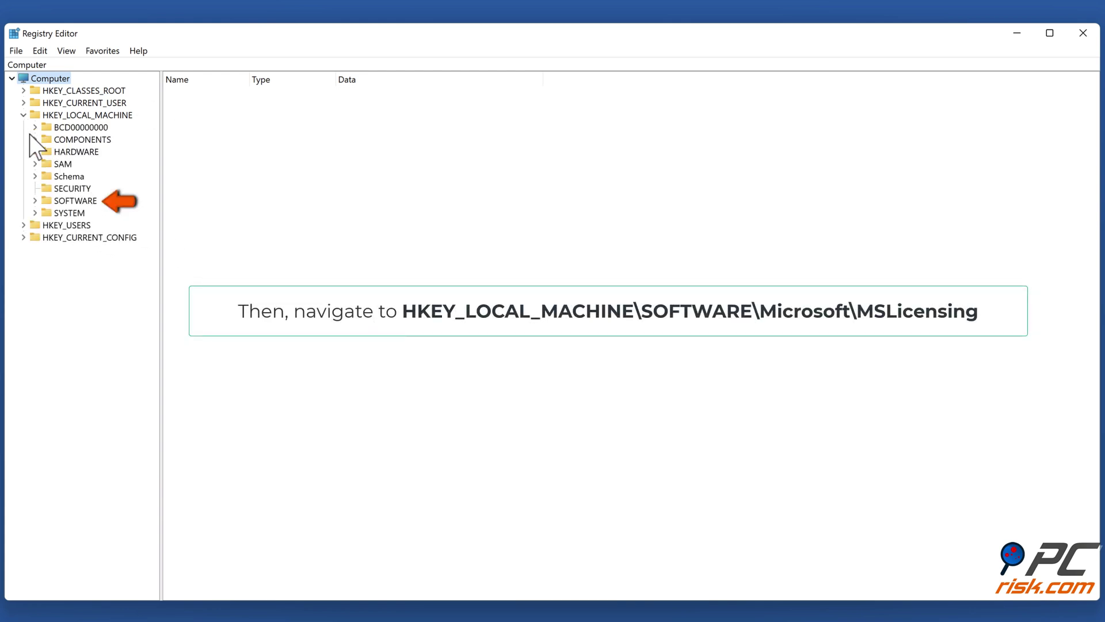
pyautogui.click(35, 201)
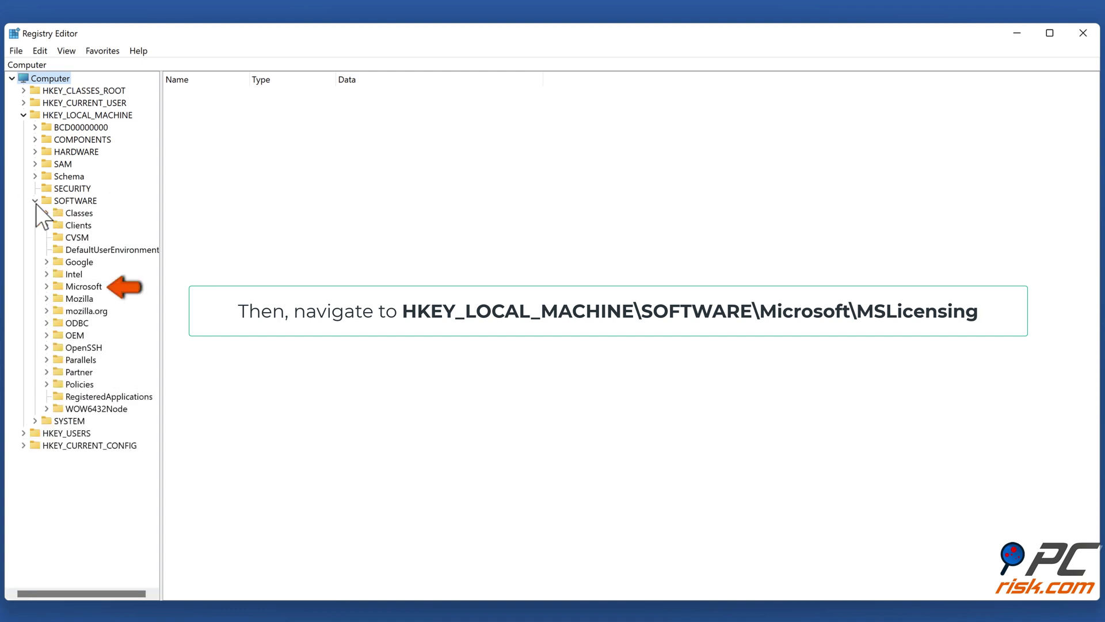
pyautogui.click(46, 286)
pyautogui.scroll(-20, 48, 289)
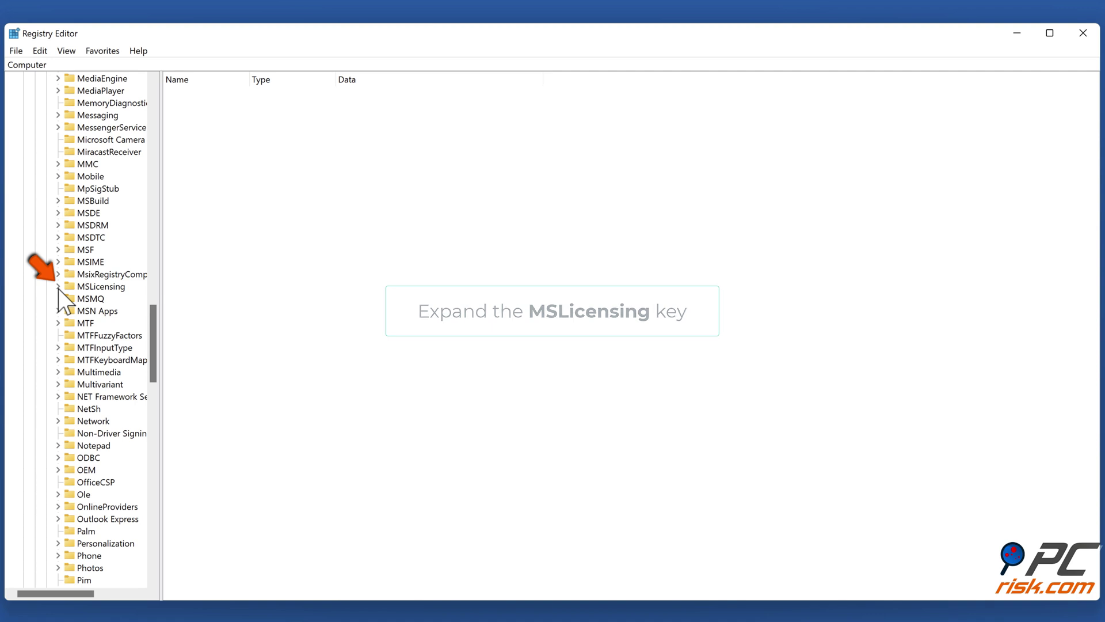
pyautogui.click(58, 287)
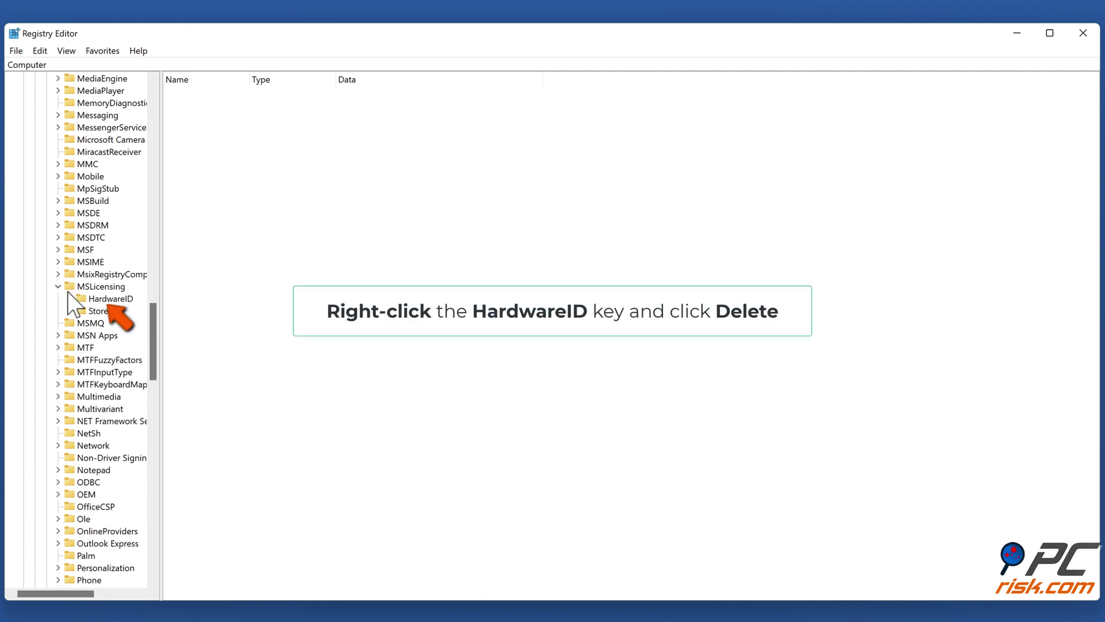
# Delete the HardwareID key under MSLicensing, confirming the prompt.
pyautogui.click(111, 299)
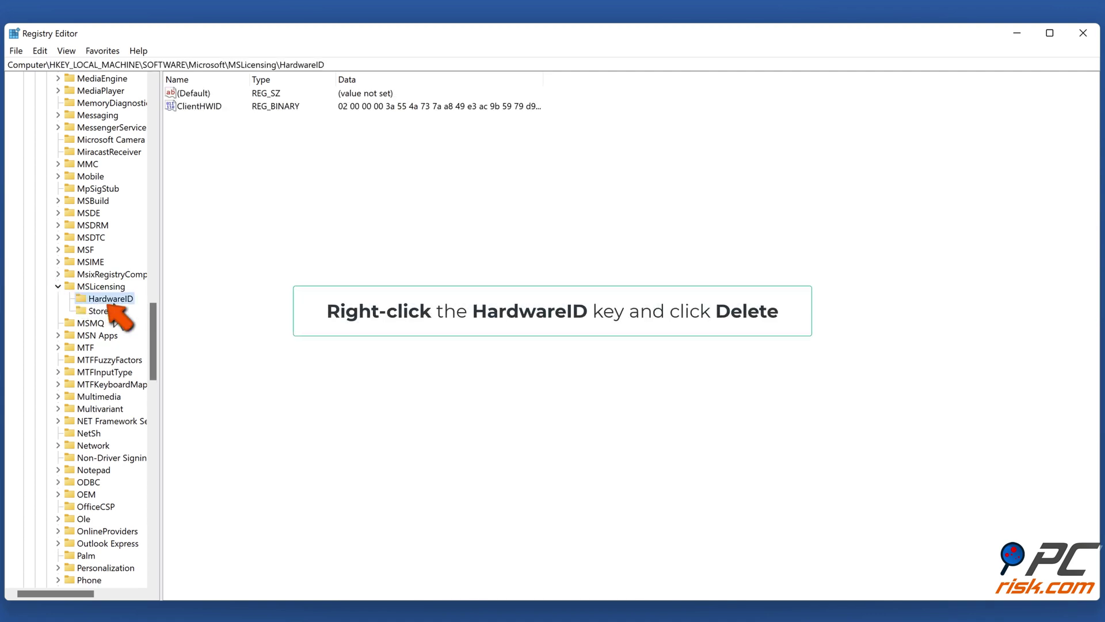
pyautogui.rightClick(111, 304)
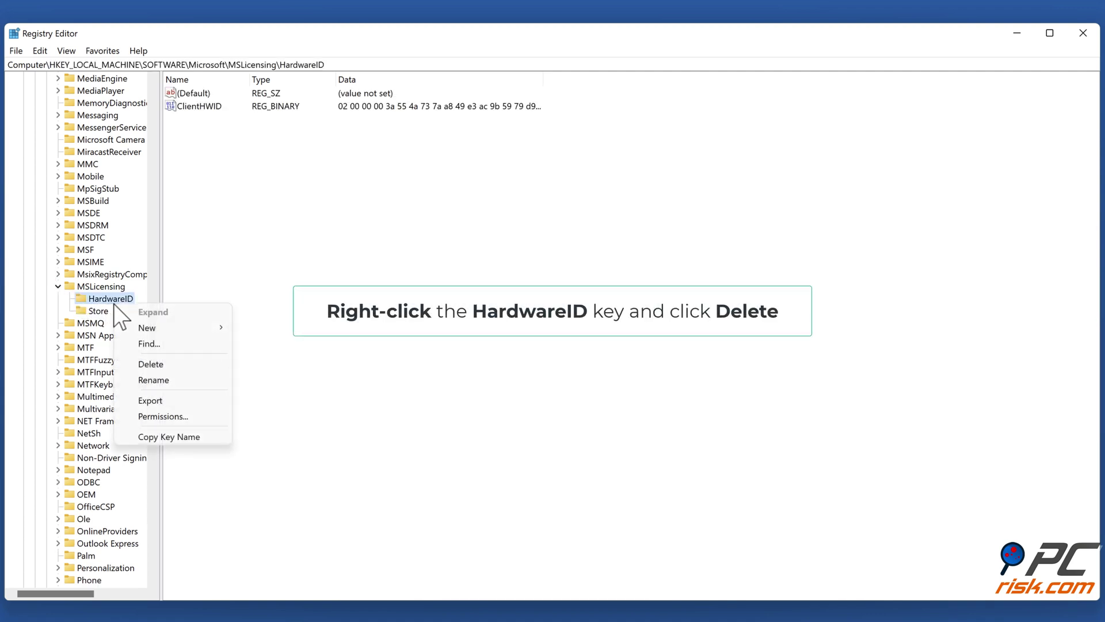
pyautogui.click(150, 366)
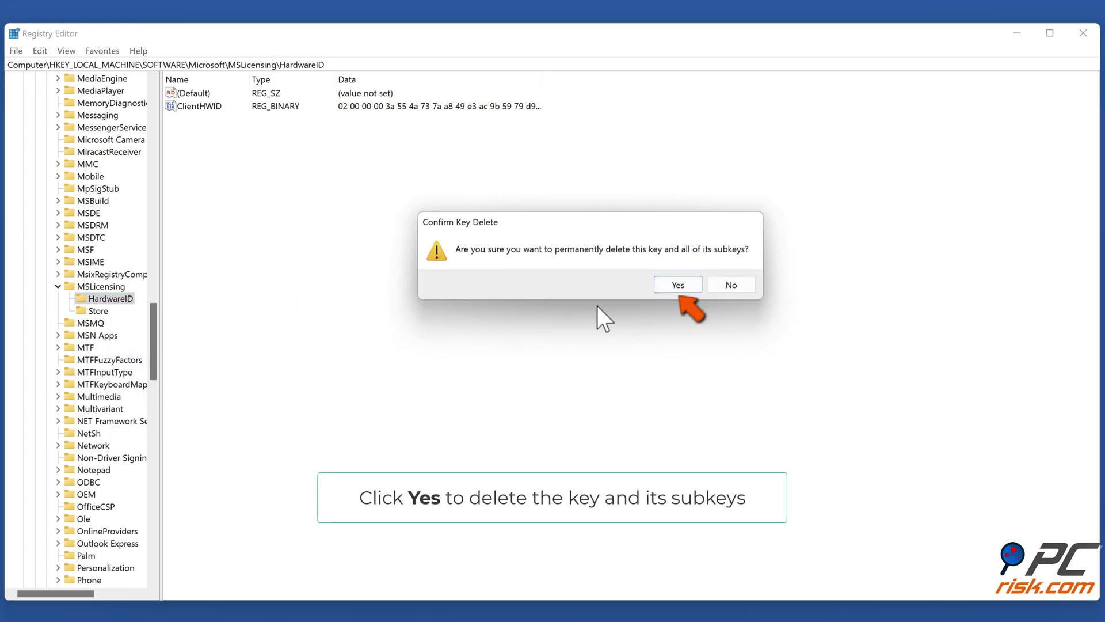
pyautogui.click(678, 285)
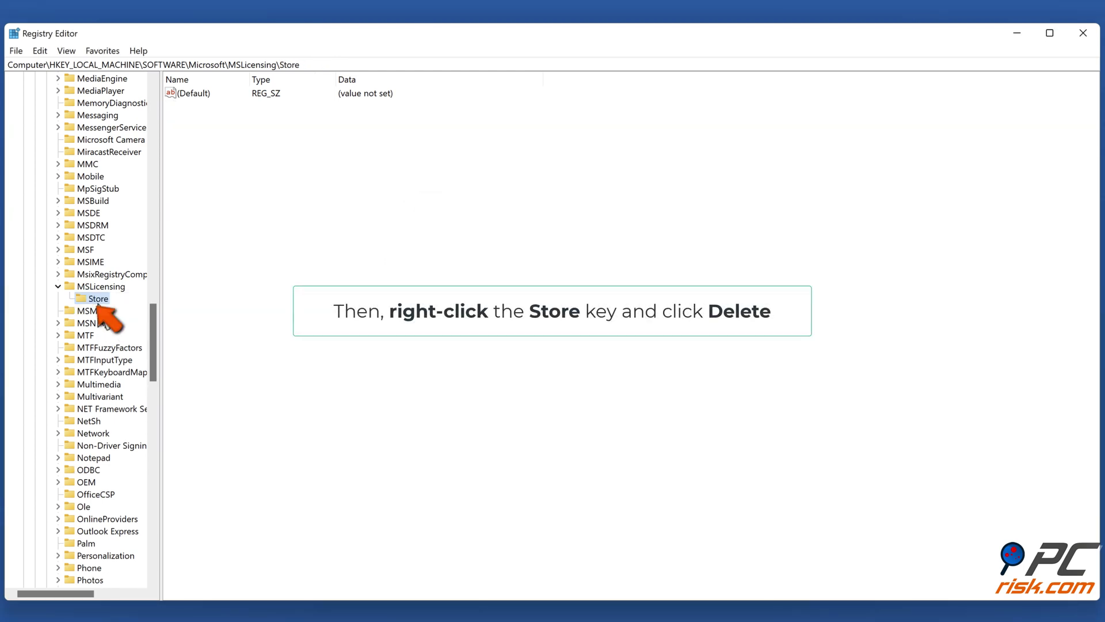
# Delete the Store key under MSLicensing, confirming the prompt.
pyautogui.rightClick(96, 302)
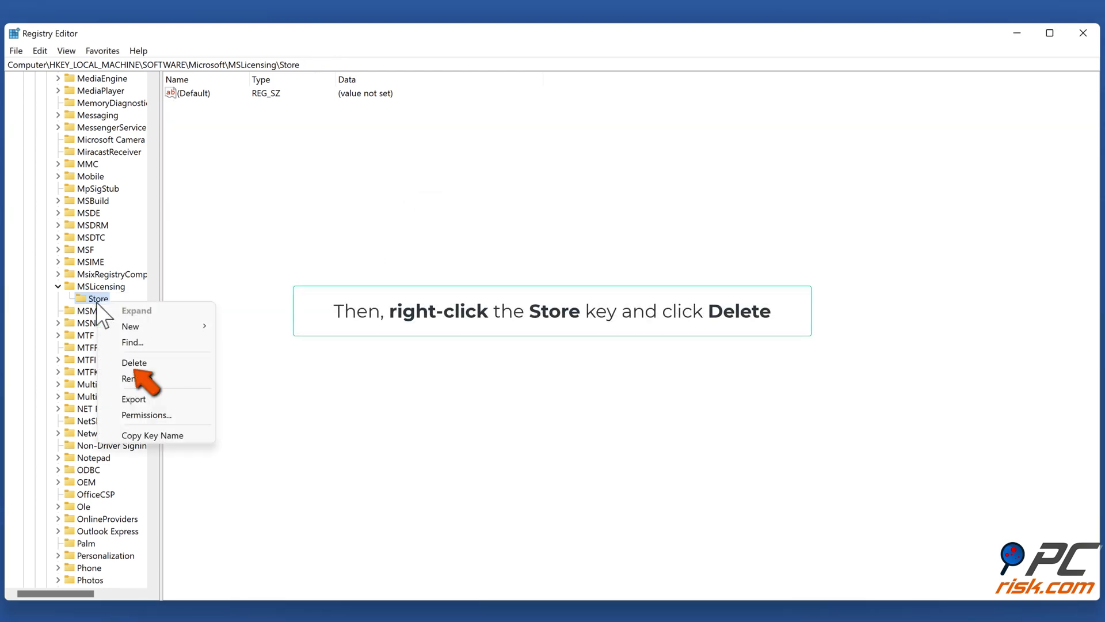
pyautogui.click(136, 364)
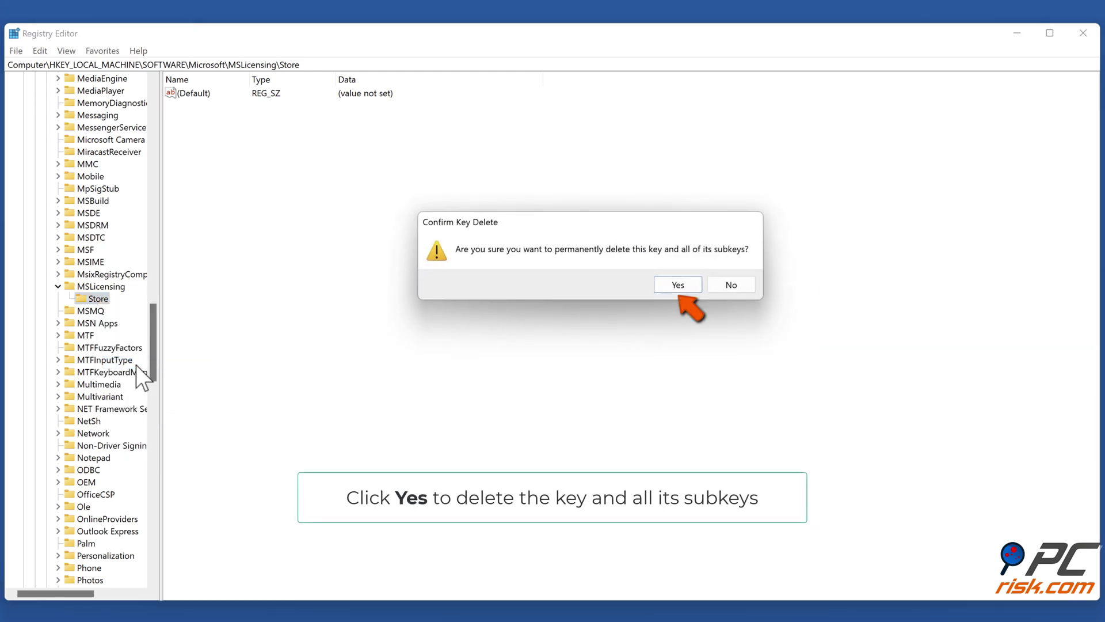
pyautogui.click(679, 286)
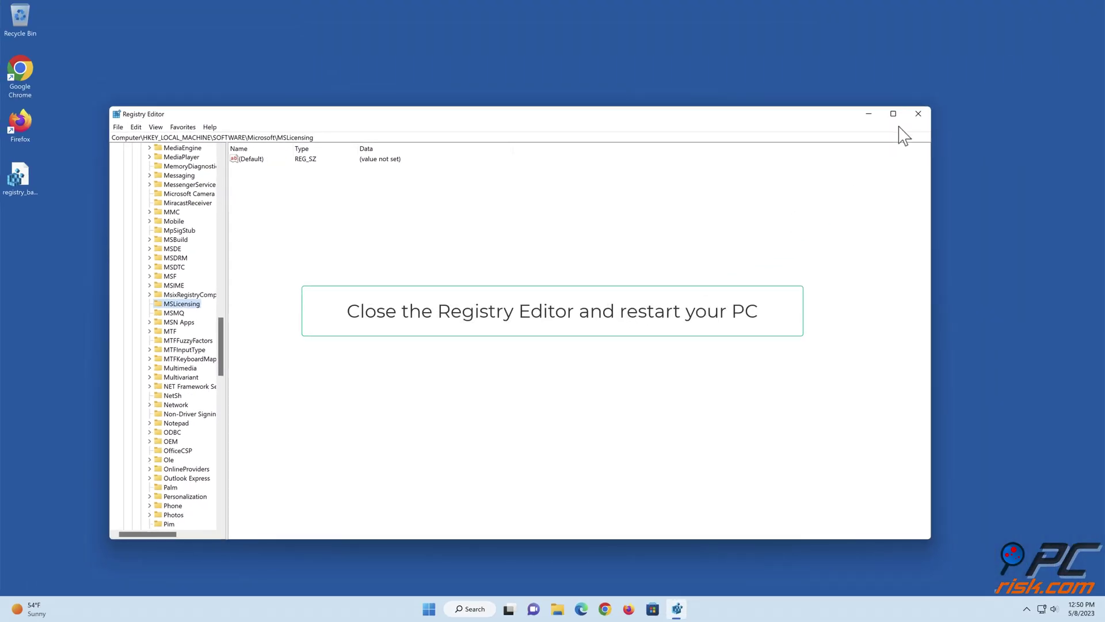
# Close Registry Editor and restart Windows from the Start menu power options.
pyautogui.click(917, 114)
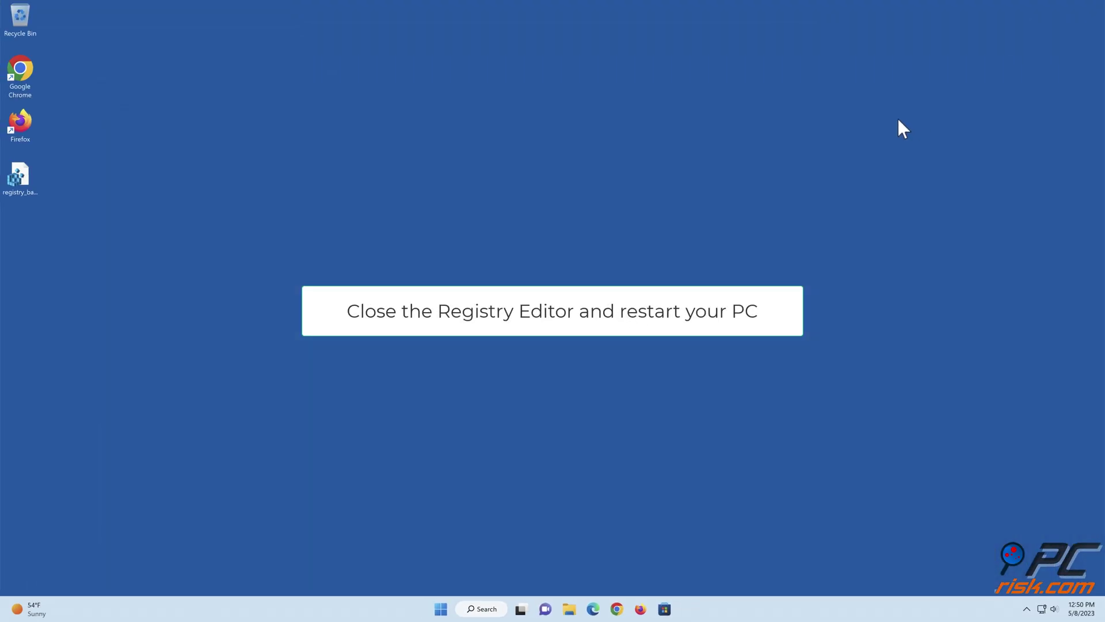
pyautogui.click(441, 609)
pyautogui.click(687, 572)
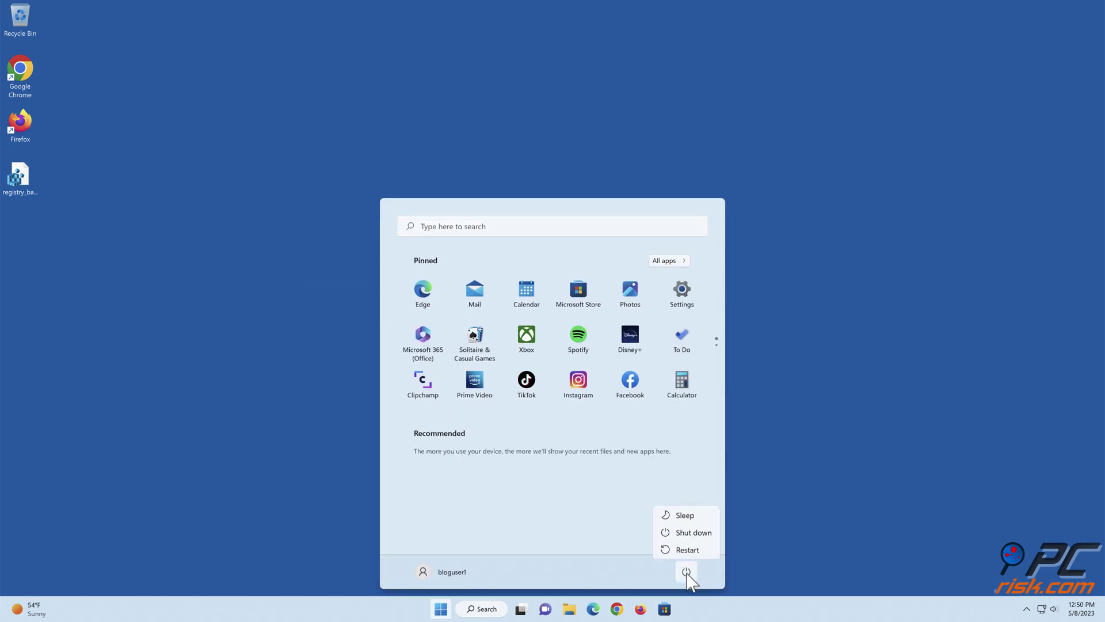
pyautogui.click(688, 551)
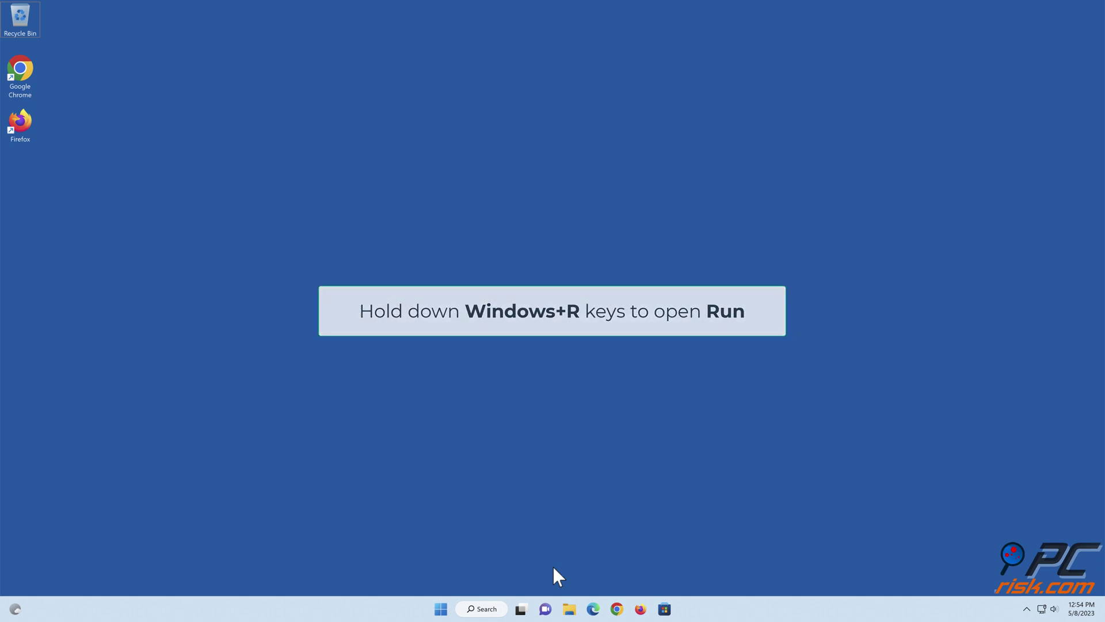
# Relaunch Registry Editor by running regedit from the Run dialog.
pyautogui.press('super+r')
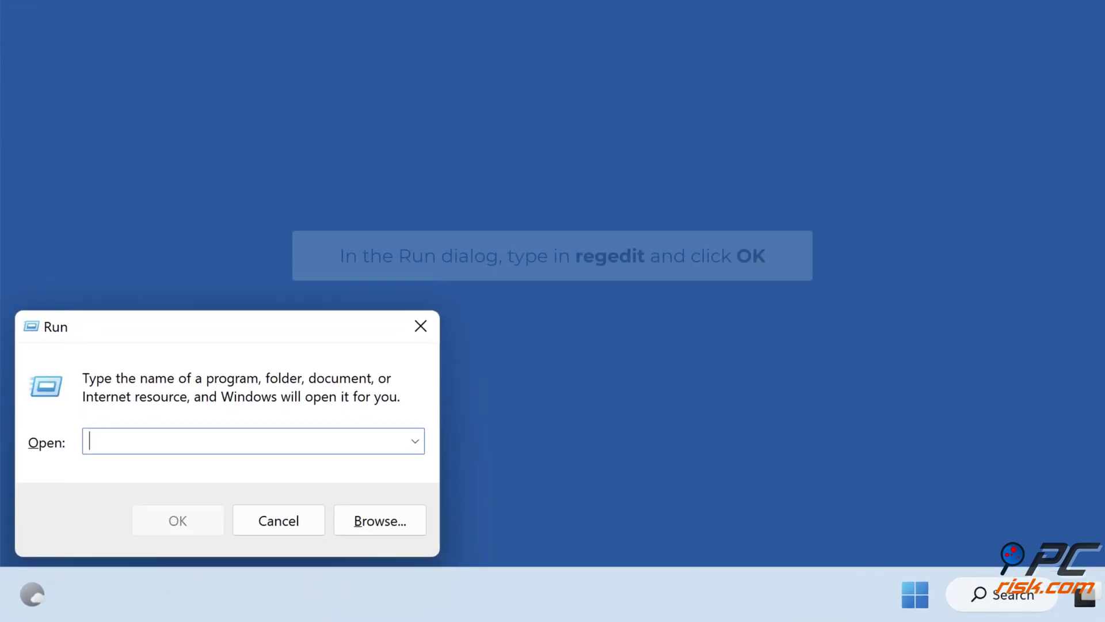
pyautogui.write('reg')
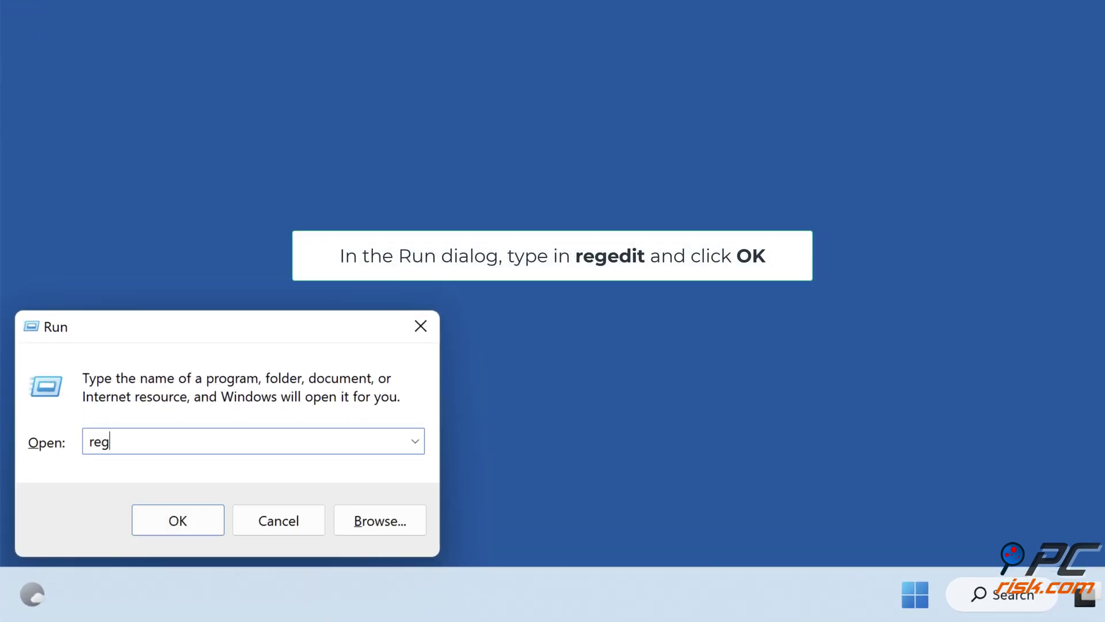
pyautogui.write('edit')
pyautogui.click(184, 531)
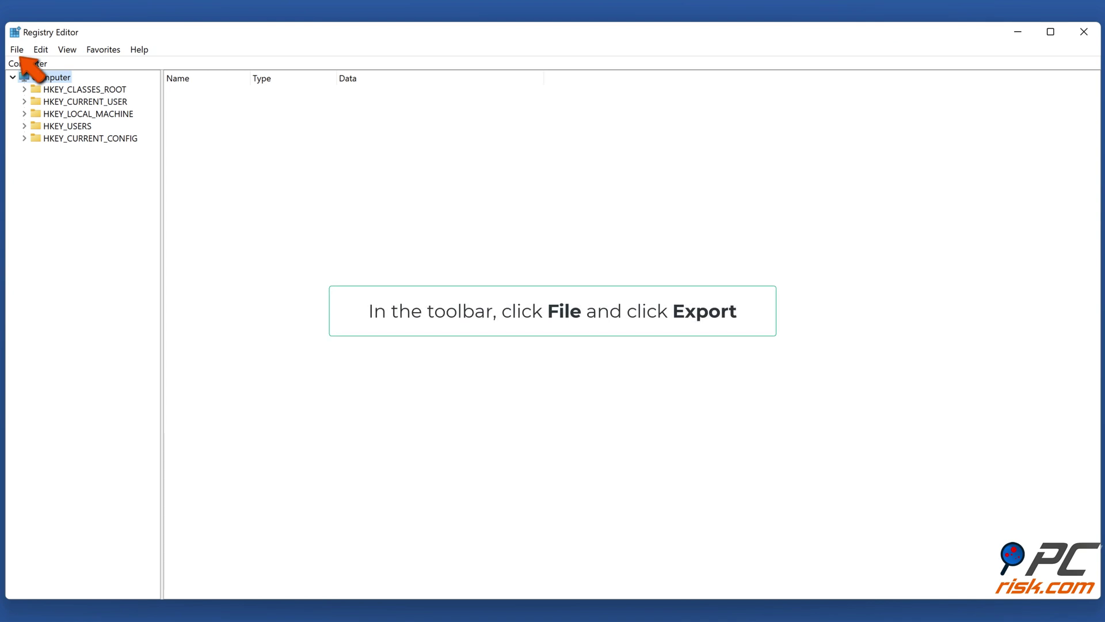
# Export the full registry to the Desktop as registry_backup.
pyautogui.click(16, 50)
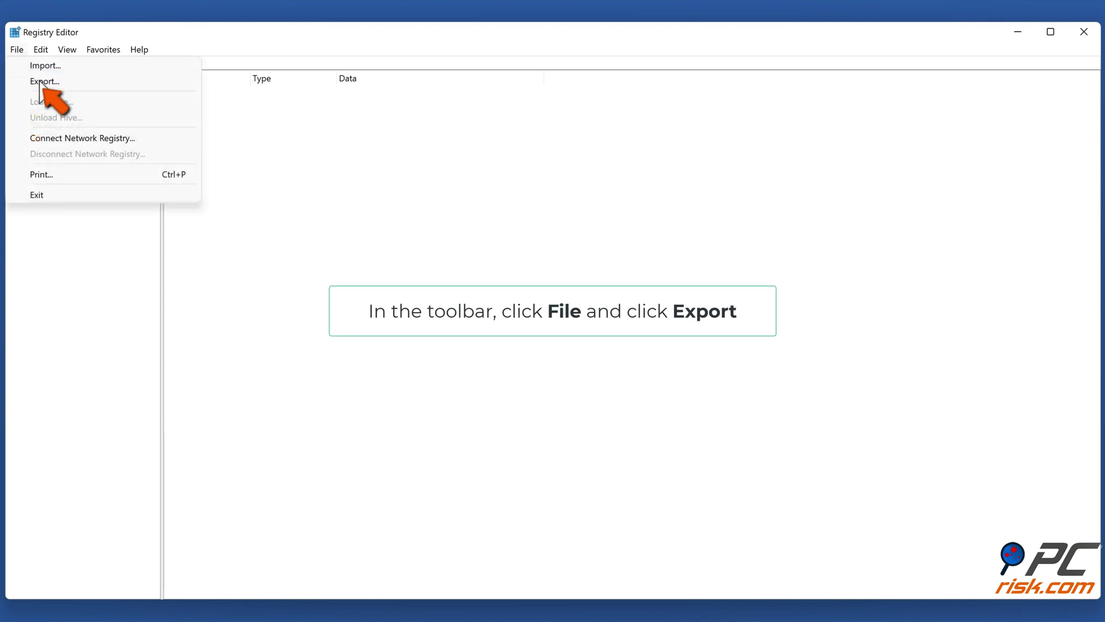
pyautogui.click(42, 85)
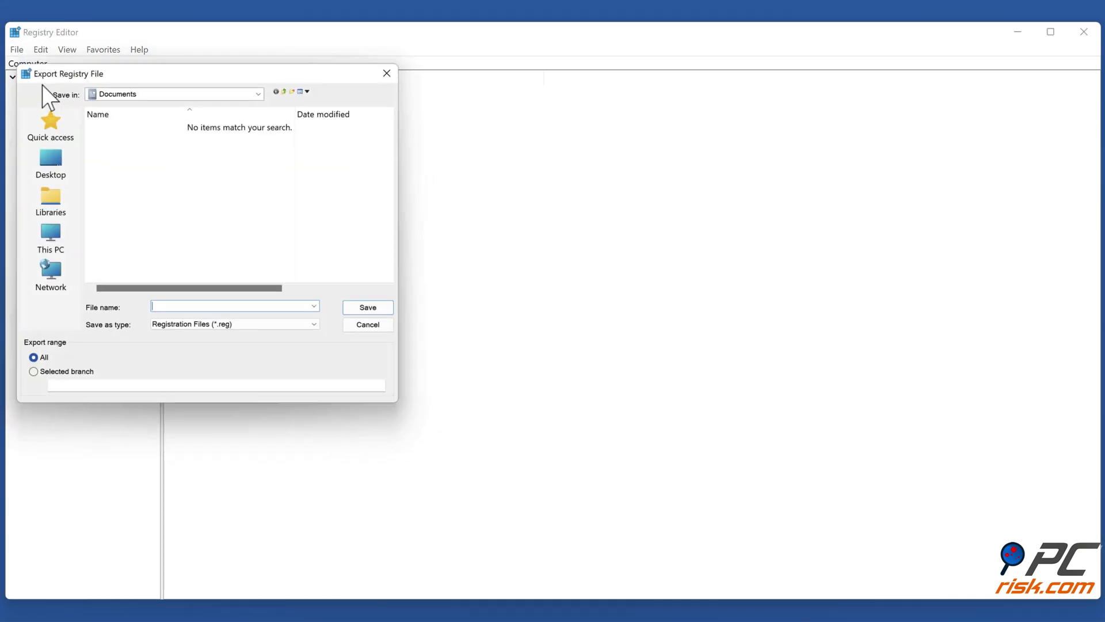
pyautogui.click(44, 173)
pyautogui.write('registry_back')
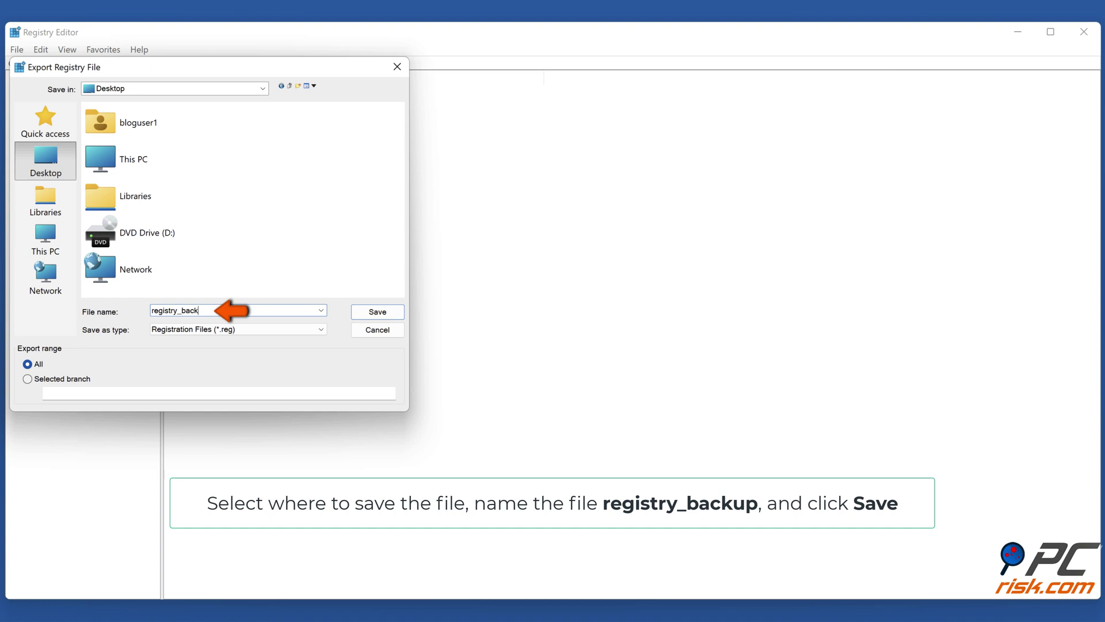
pyautogui.write('up')
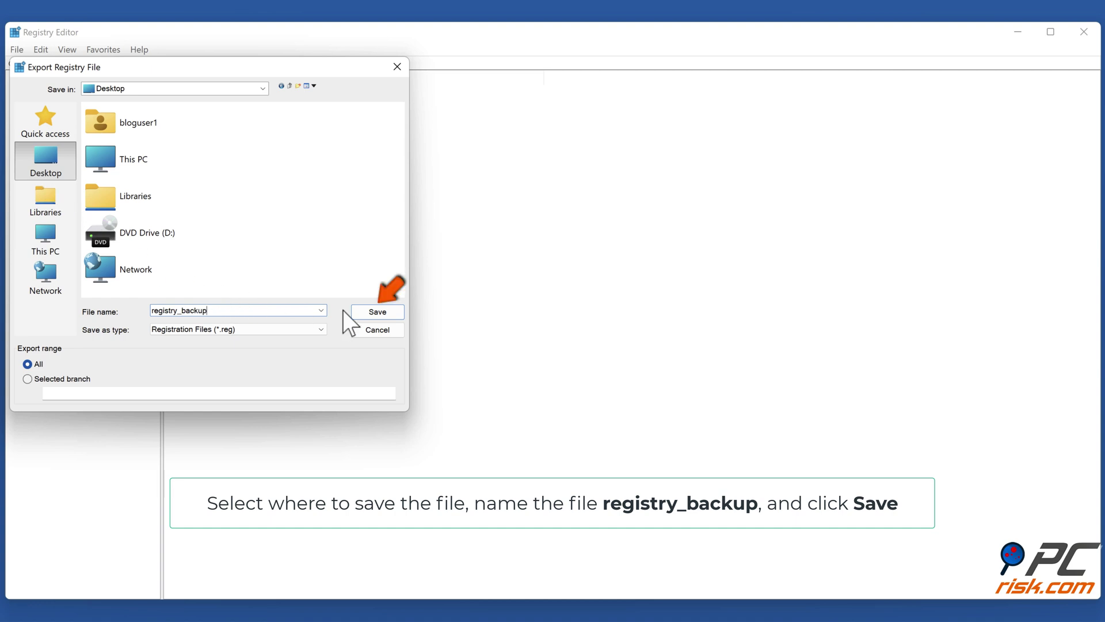
pyautogui.click(378, 316)
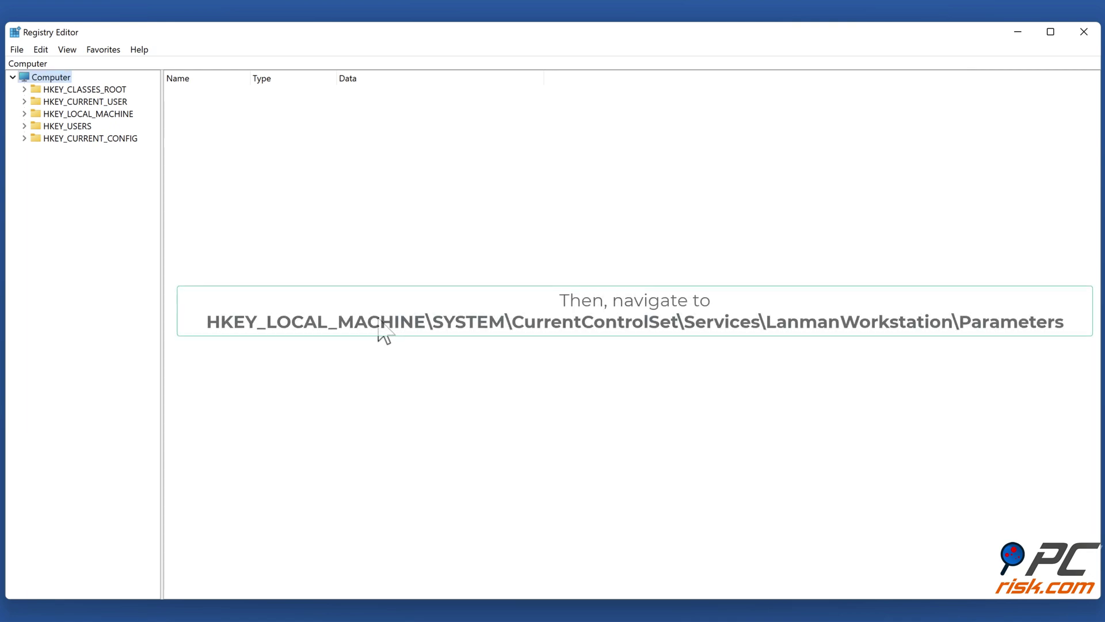
# Navigate to HKLM\SYSTEM\CurrentControlSet\Services\LanmanWorkstation\Parameters to list its values.
pyautogui.click(24, 112)
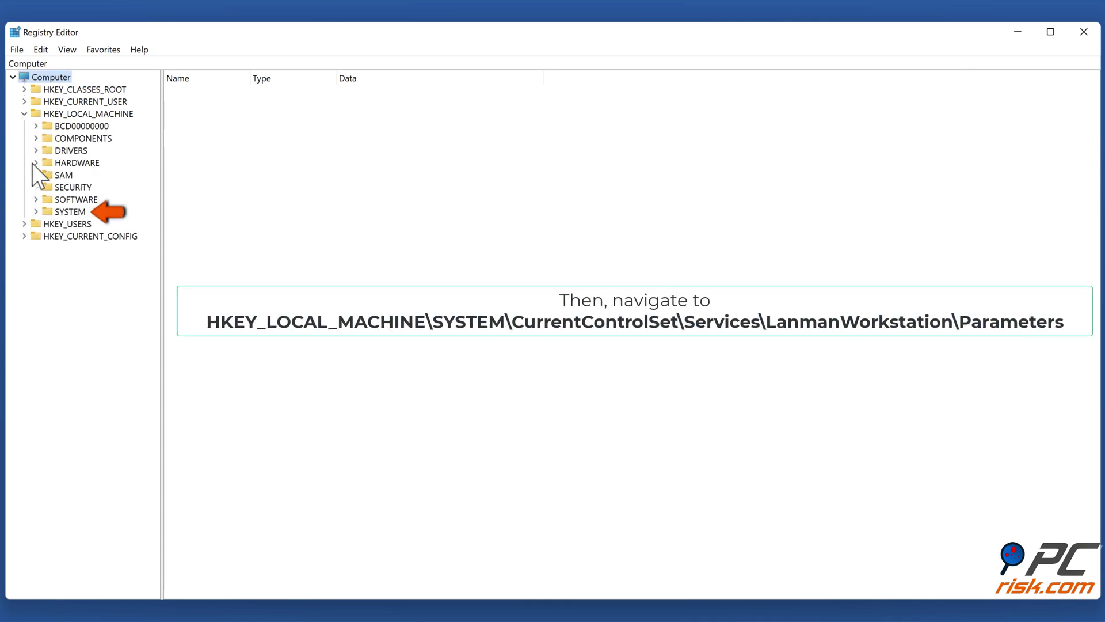
pyautogui.click(35, 211)
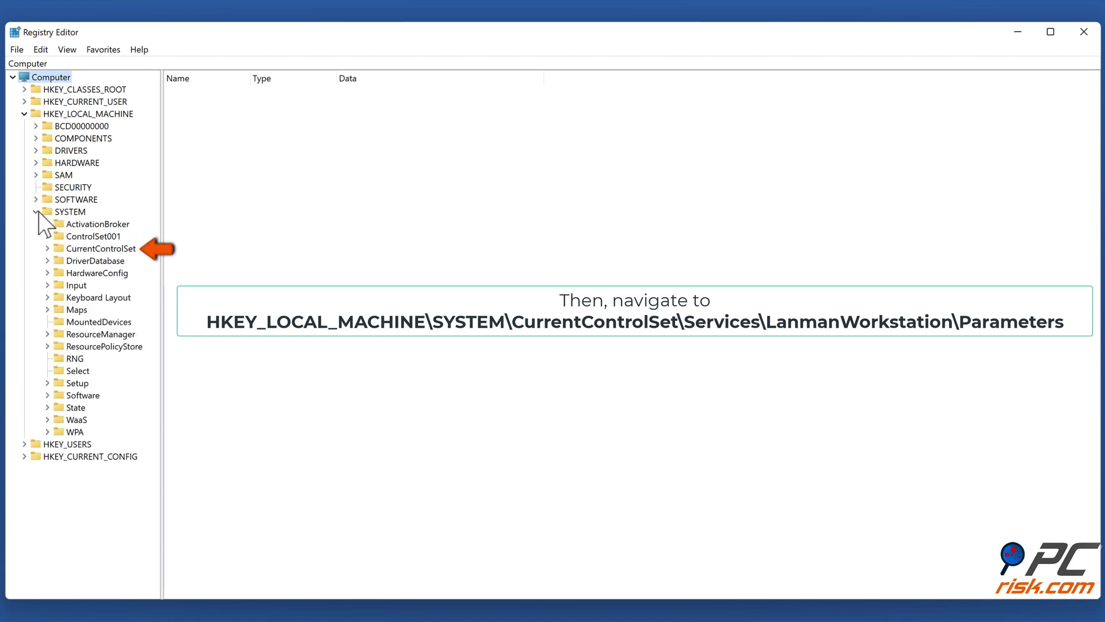
pyautogui.click(48, 250)
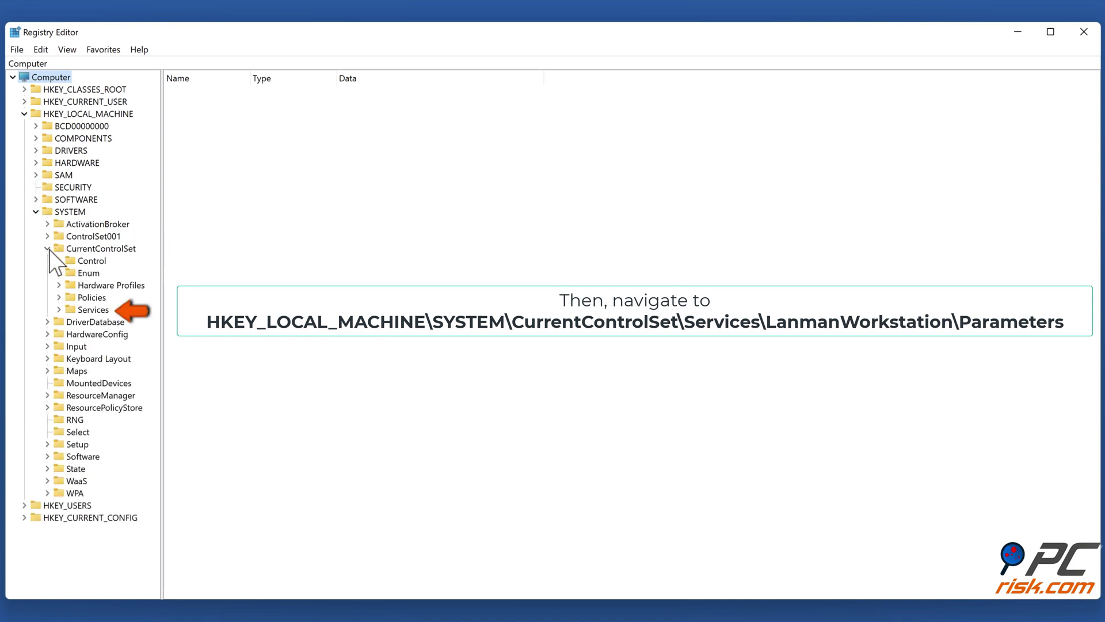
pyautogui.click(59, 309)
pyautogui.scroll(-20, 60, 308)
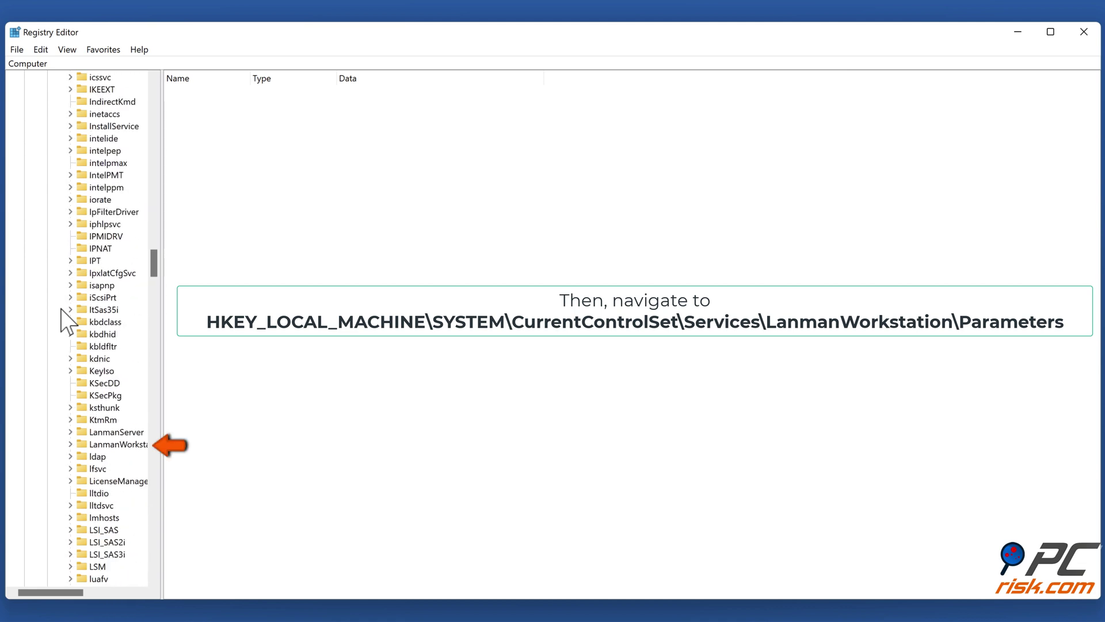
pyautogui.click(119, 446)
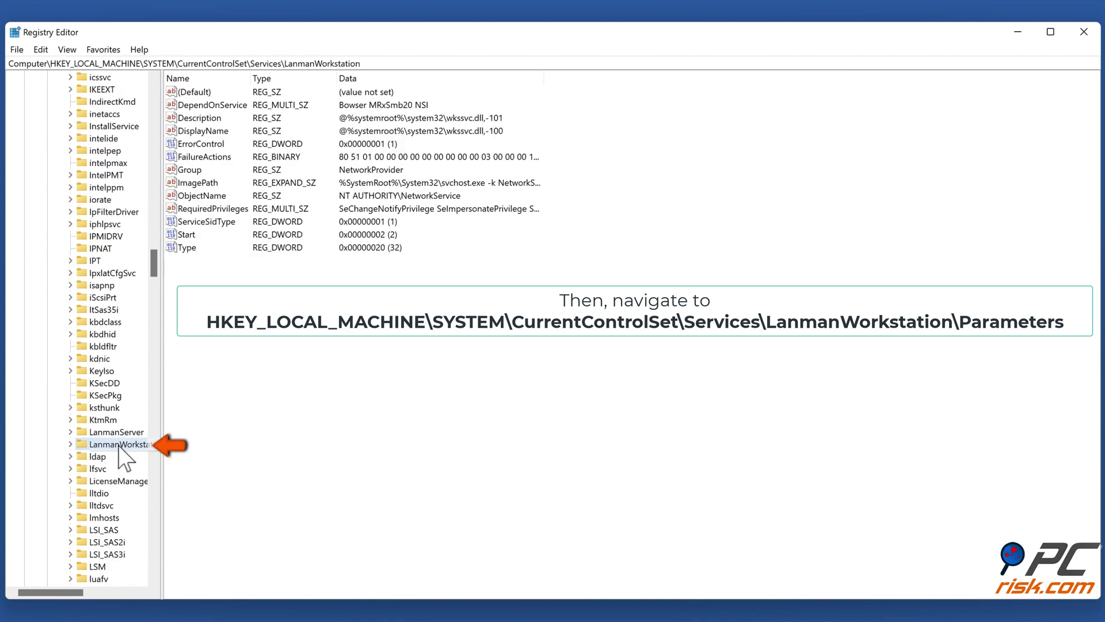
pyautogui.click(71, 445)
pyautogui.click(115, 481)
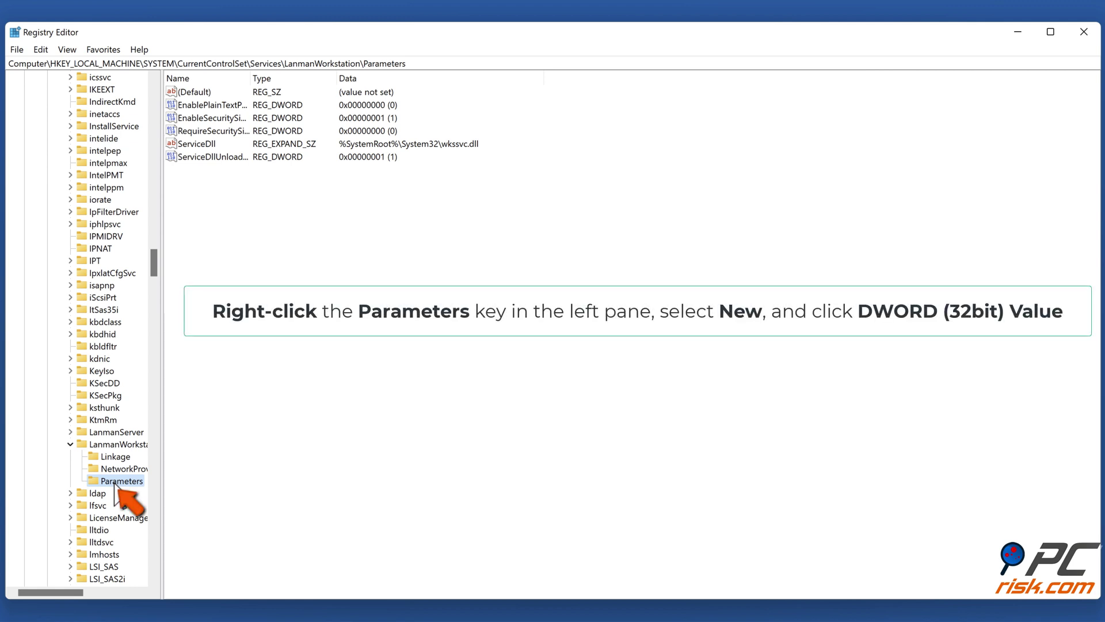
# Create a new DWORD (32-bit) value named AllowInsecureGuestAuth under the Parameters key.
pyautogui.rightClick(115, 484)
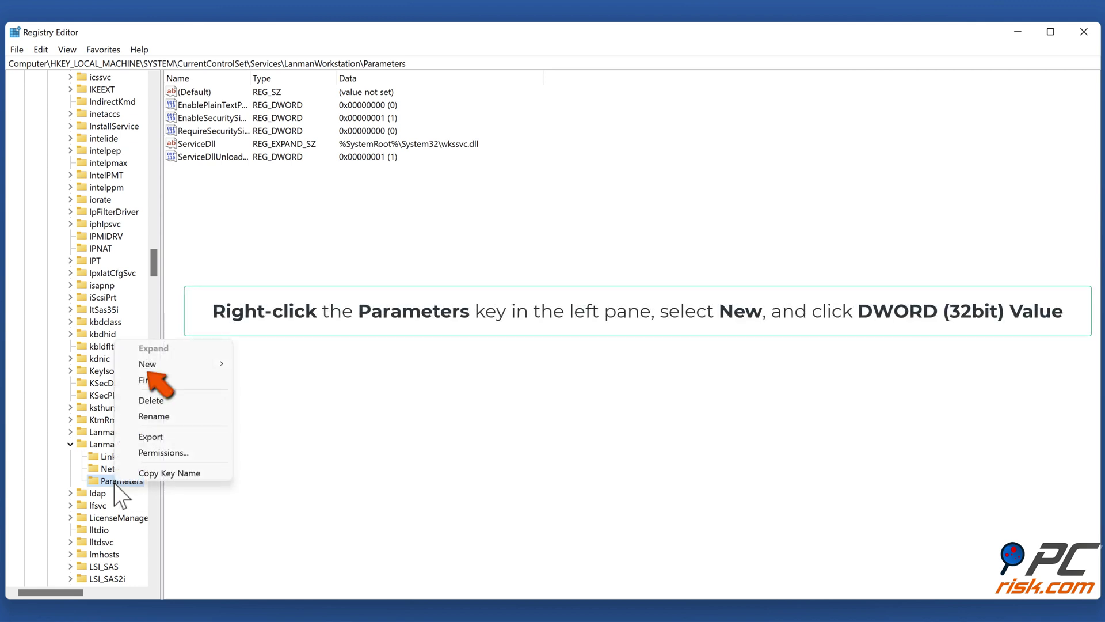
pyautogui.moveTo(164, 366)
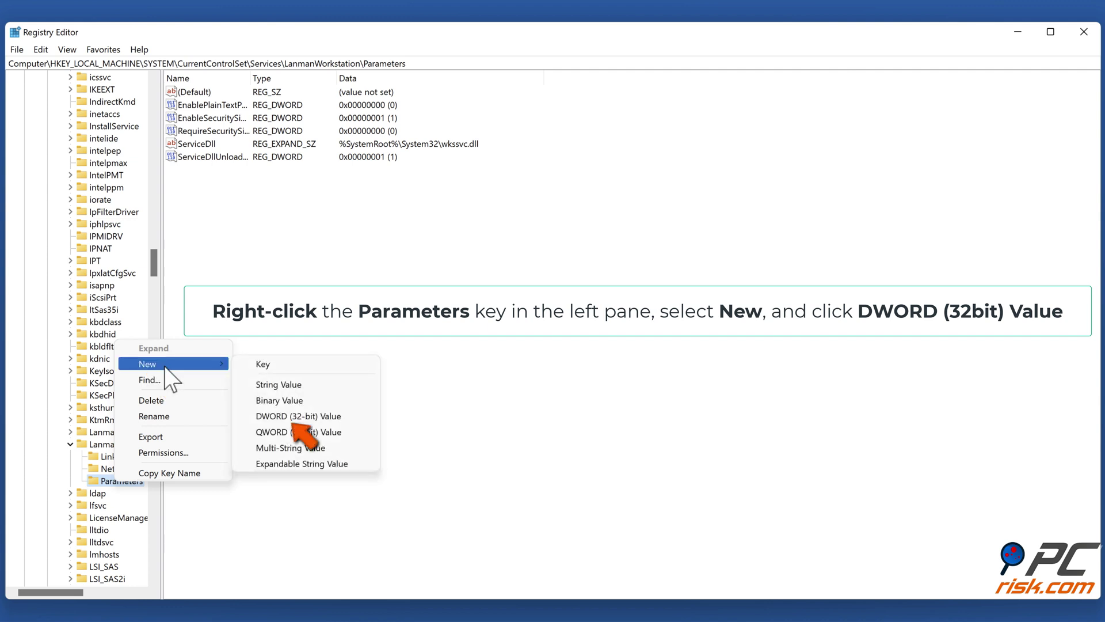
pyautogui.click(295, 416)
pyautogui.write('AllowInsecure')
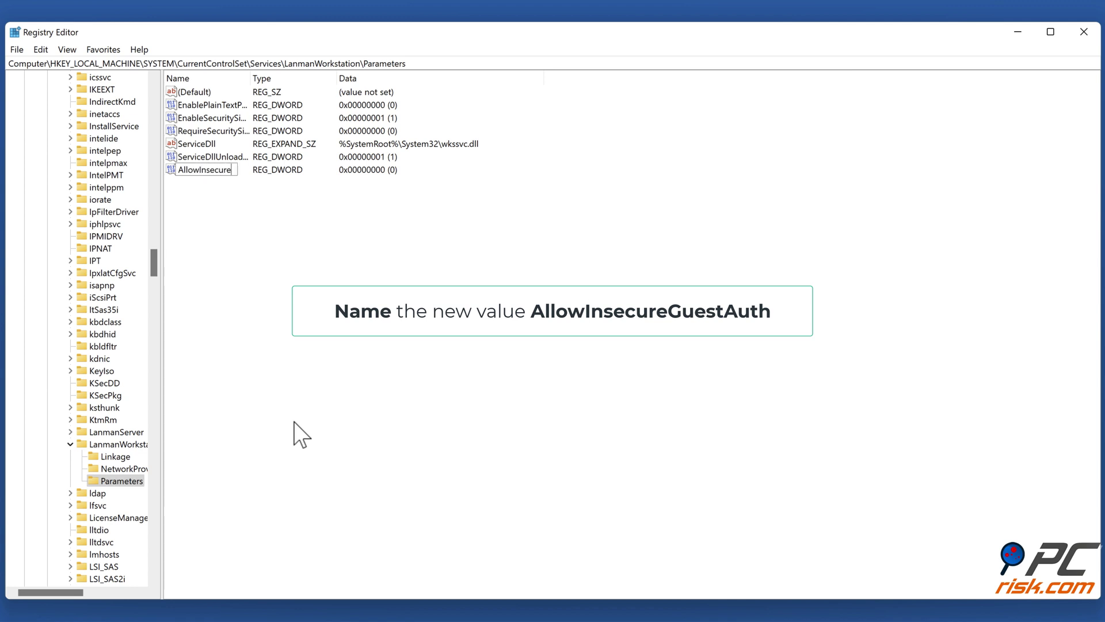
pyautogui.write('GuestAuth')
pyautogui.press('Return')
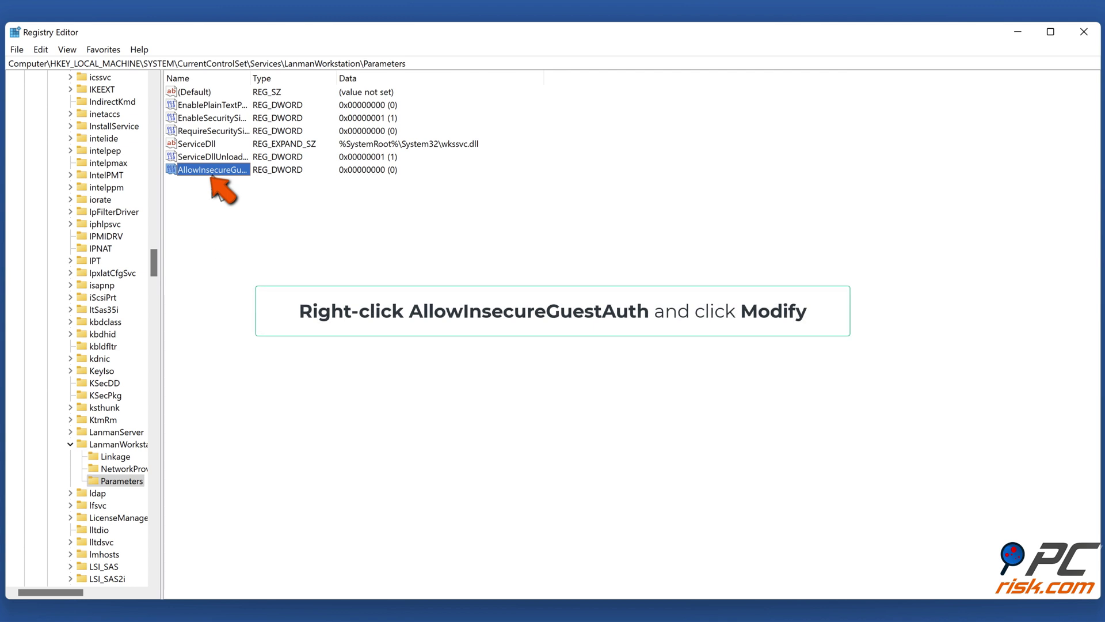
# Set AllowInsecureGuestAuth's value data to 1.
pyautogui.rightClick(212, 172)
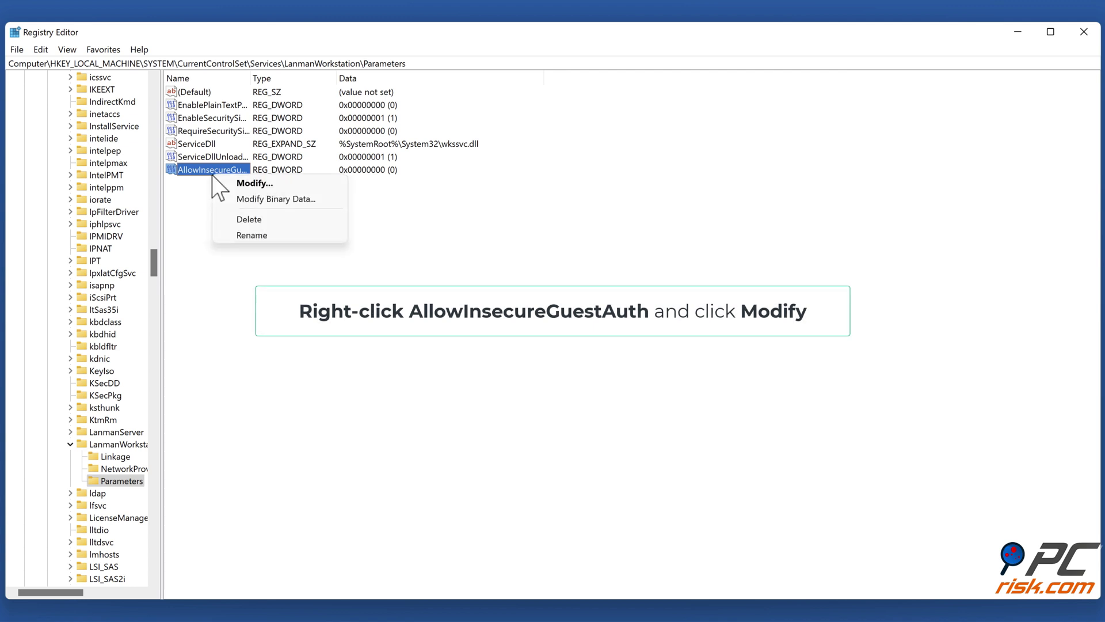
pyautogui.click(252, 189)
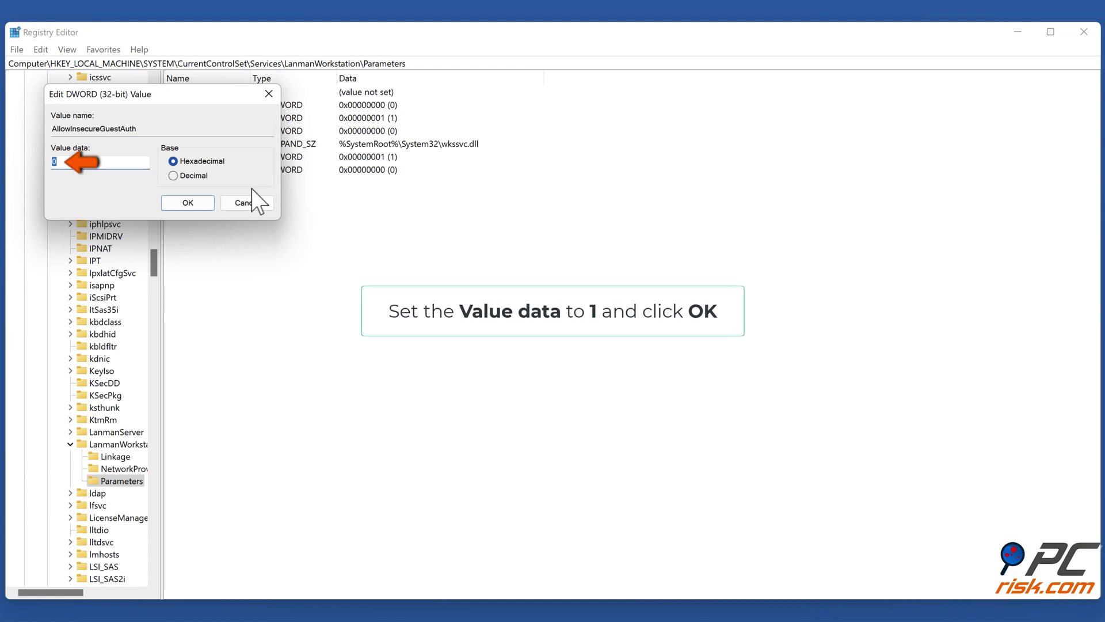
pyautogui.write('1')
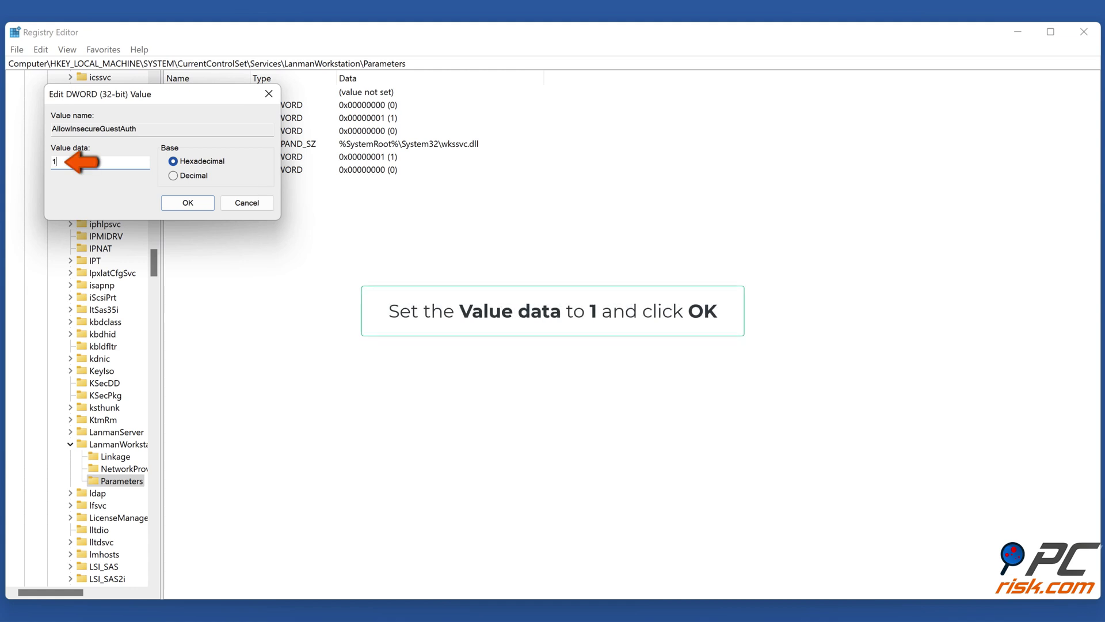
pyautogui.click(188, 208)
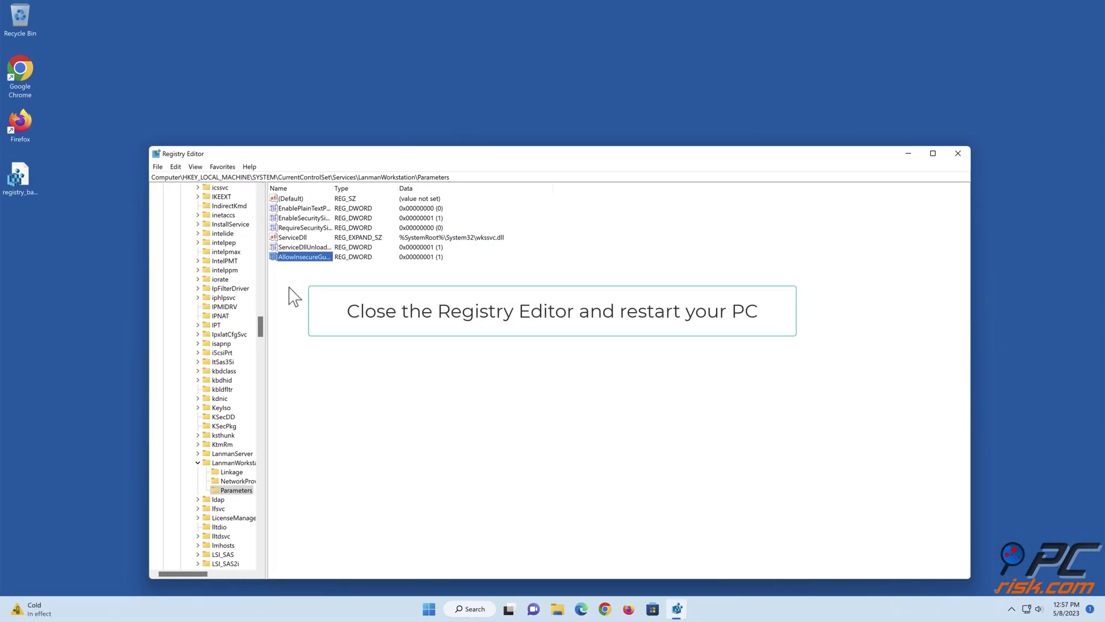
# Close Registry Editor and restart Windows from the Start menu's power options.
pyautogui.click(957, 154)
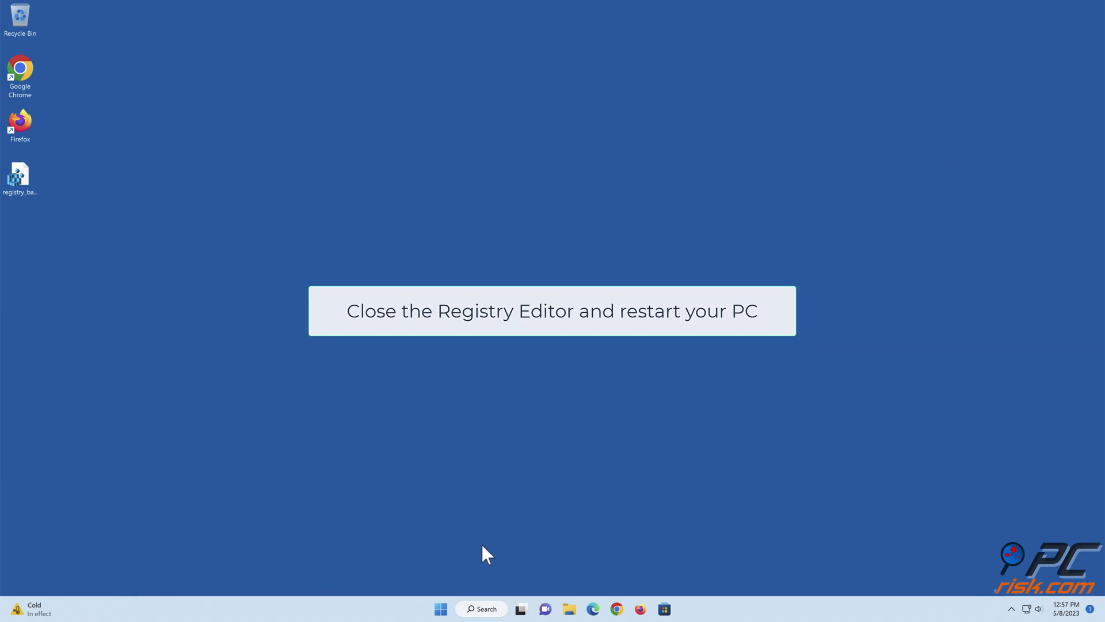
pyautogui.click(441, 608)
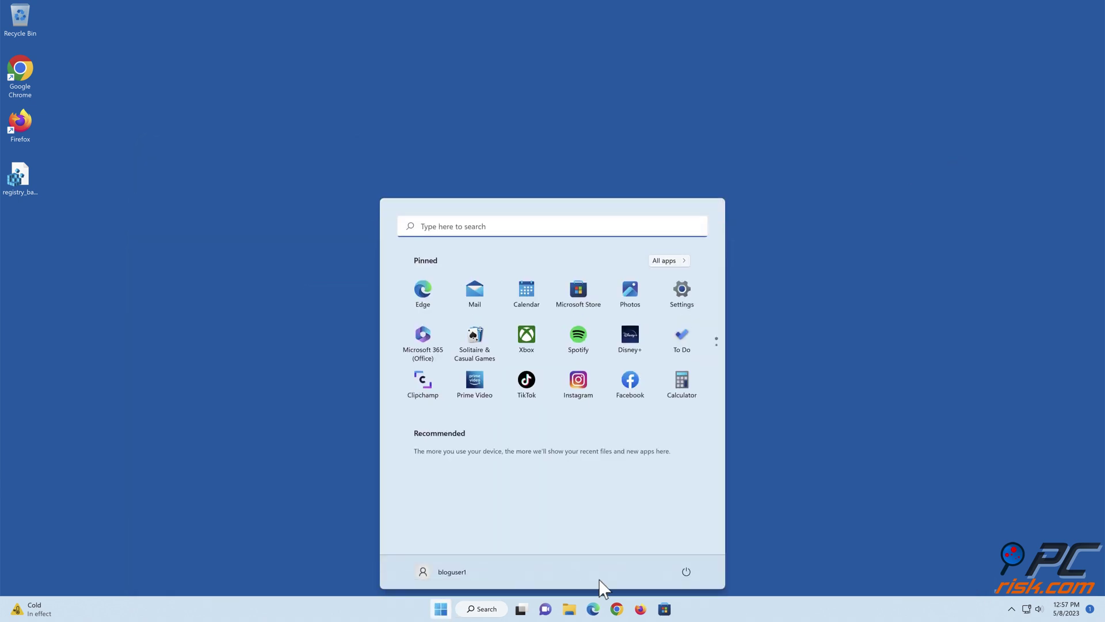
pyautogui.click(687, 573)
pyautogui.click(690, 551)
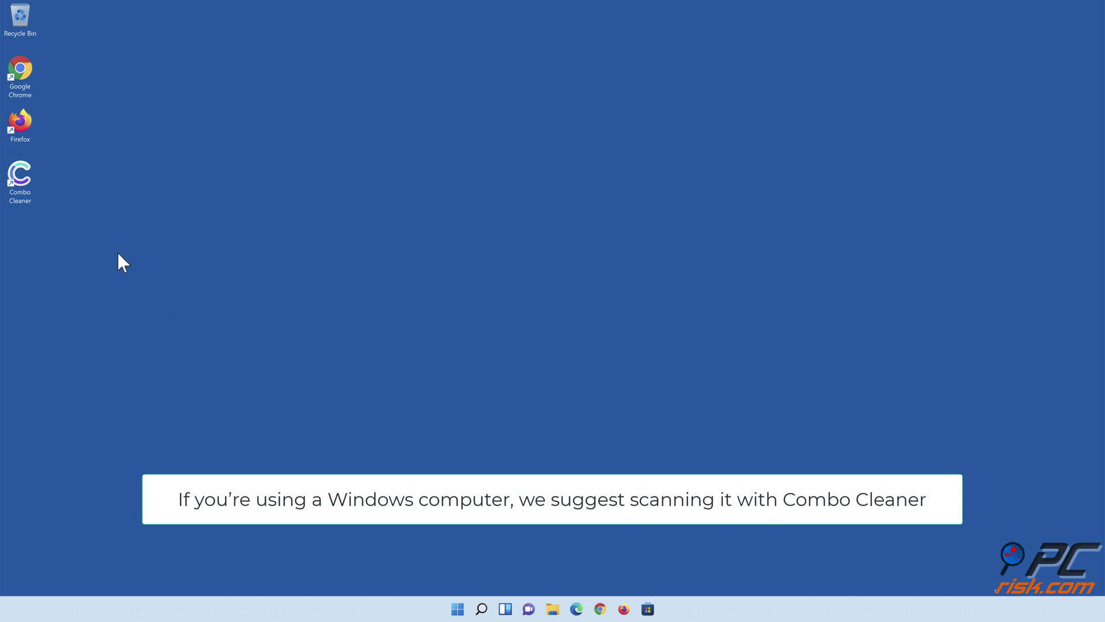
# Launch Combo Cleaner, run a quick scan and quarantine all 323 detected items.
pyautogui.doubleClick(27, 194)
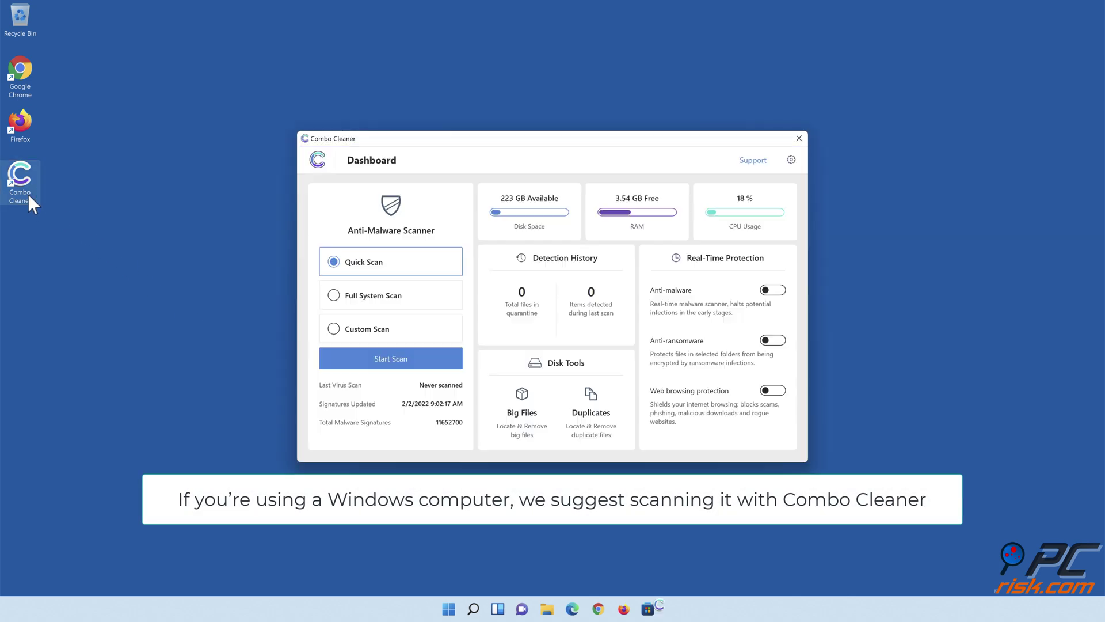
pyautogui.click(391, 364)
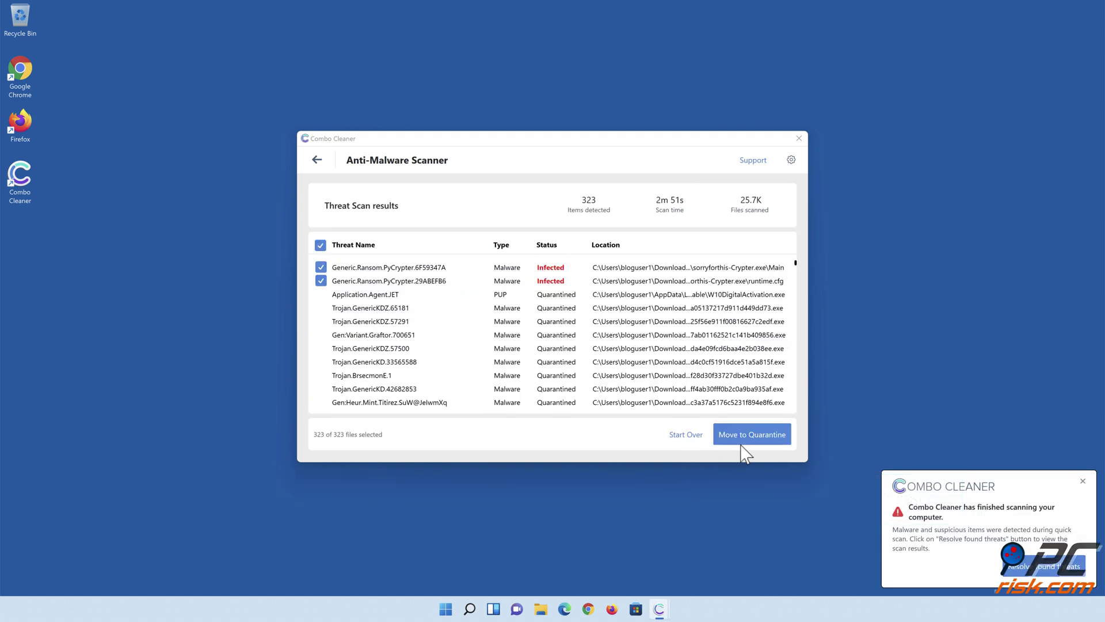
pyautogui.click(749, 442)
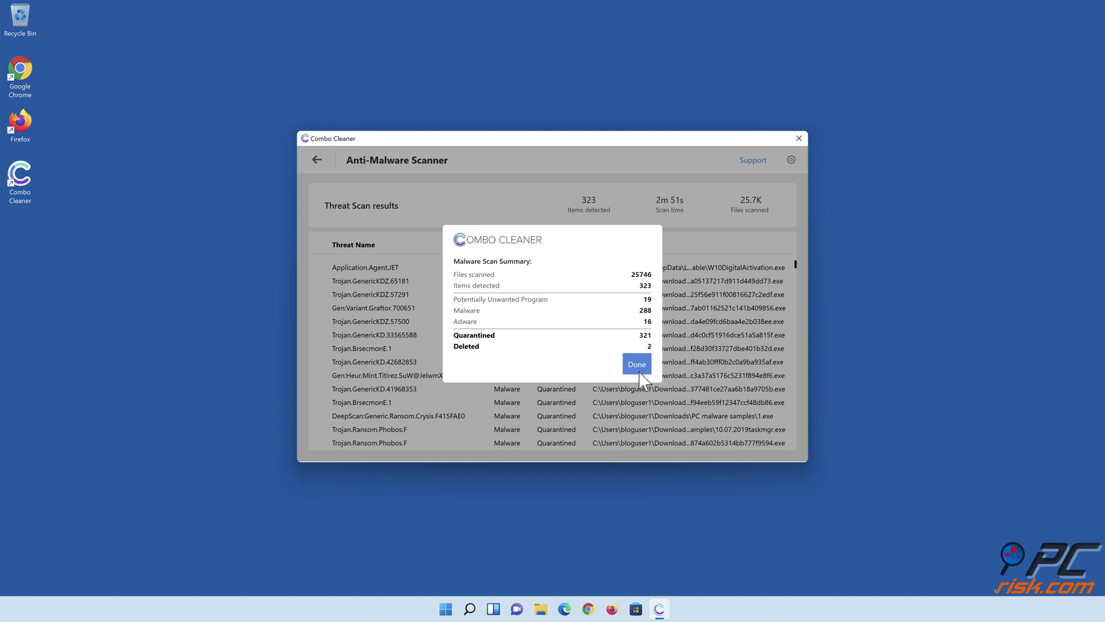
pyautogui.click(636, 365)
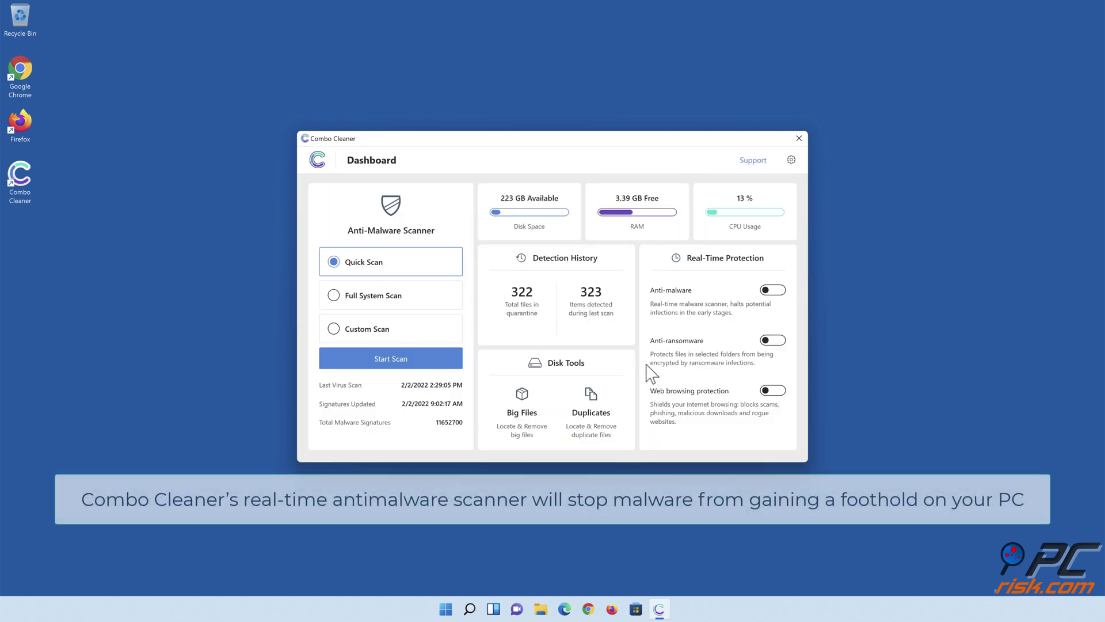
# Enable Anti-malware, Anti-ransomware protecting the Documents folder, and Web browsing protection.
pyautogui.click(773, 290)
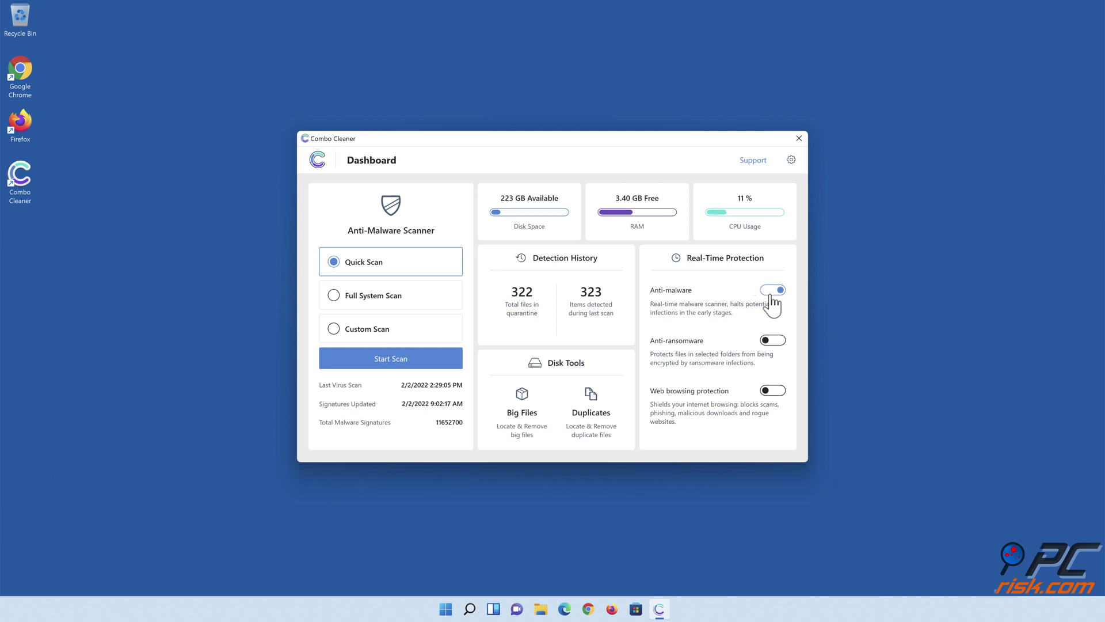
pyautogui.click(773, 341)
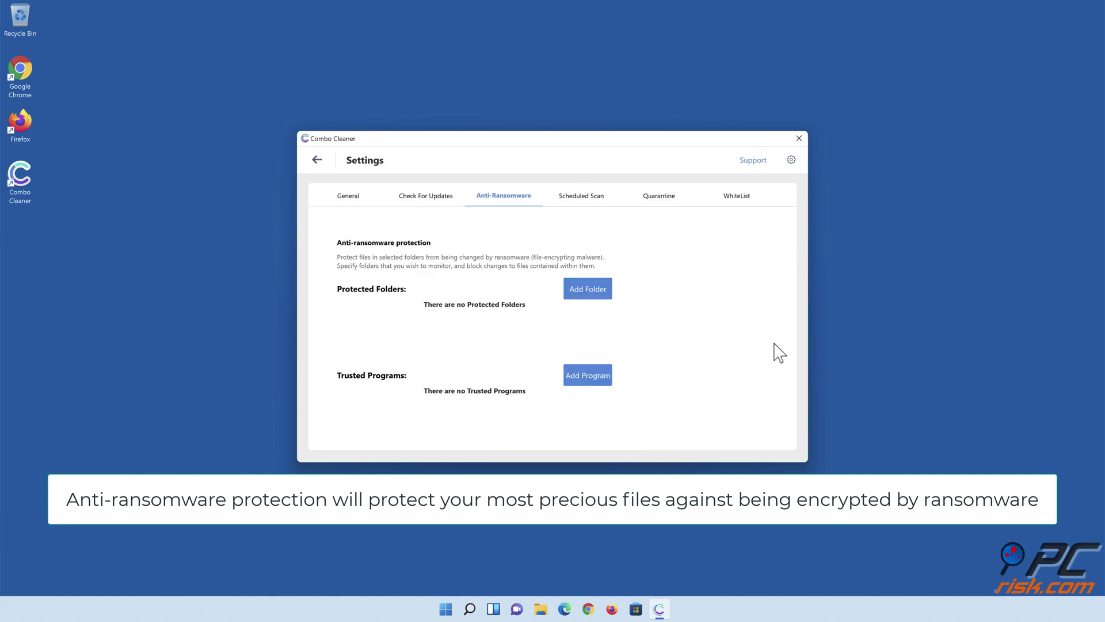
pyautogui.click(588, 292)
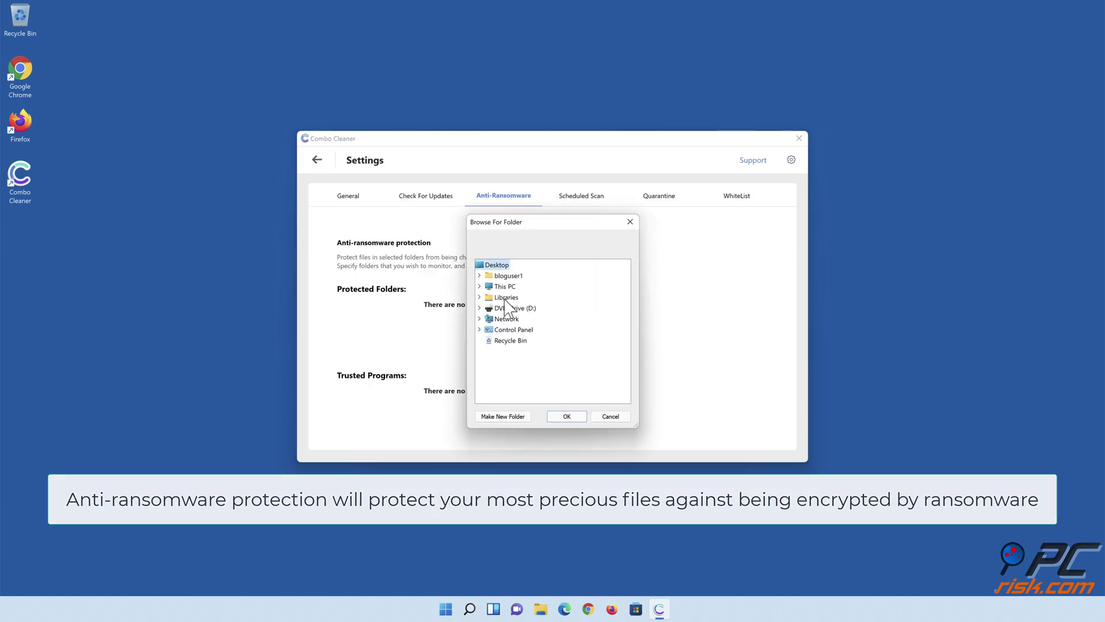
pyautogui.click(480, 297)
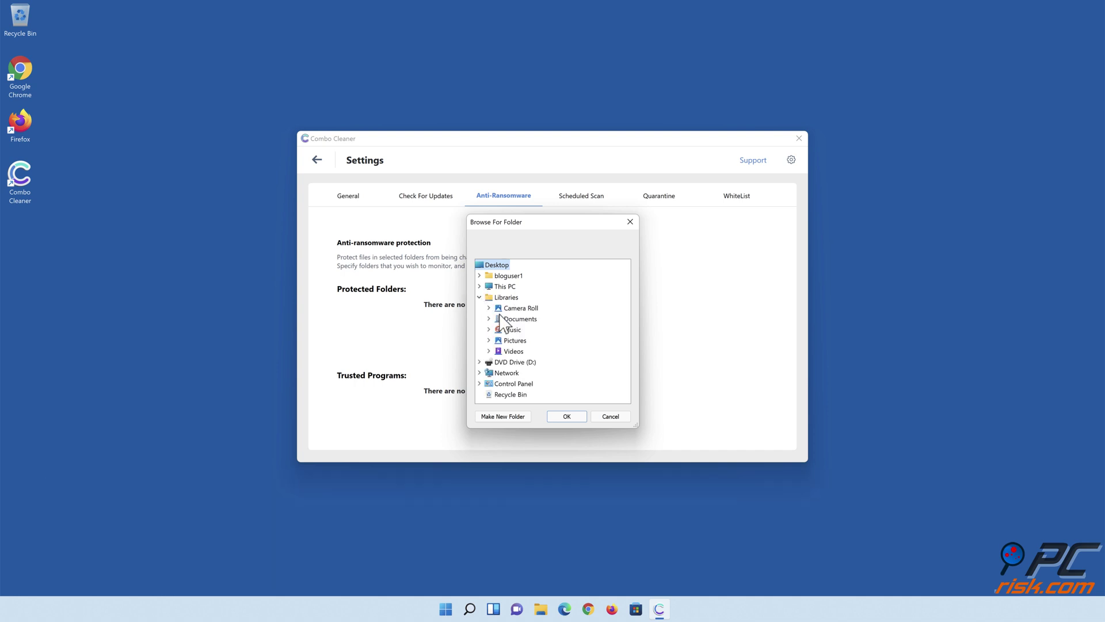
pyautogui.click(489, 319)
pyautogui.click(525, 332)
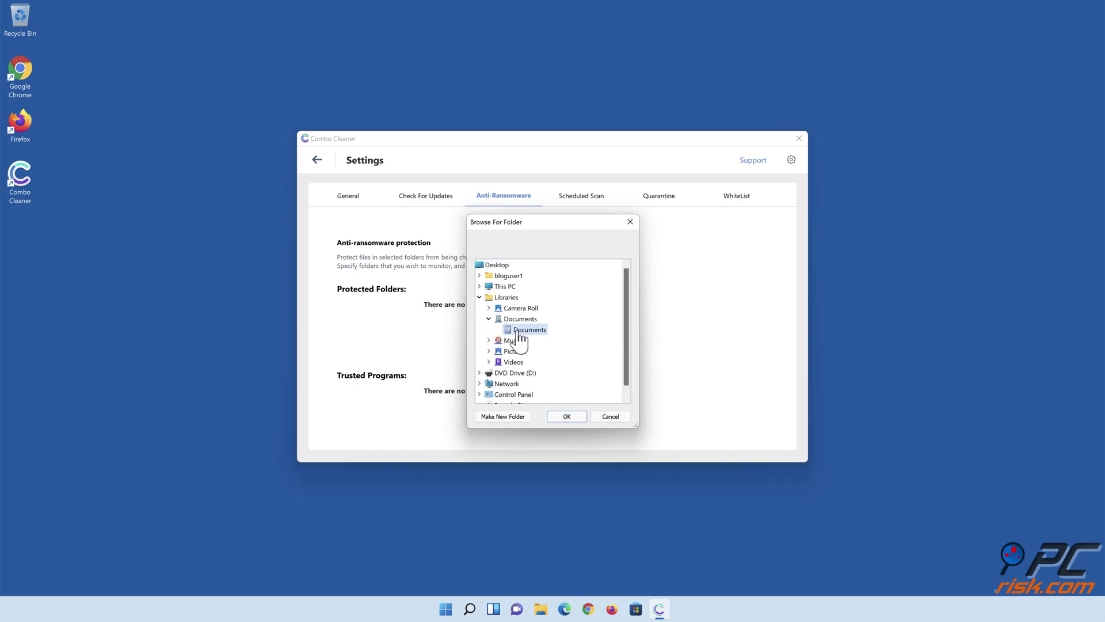
pyautogui.click(568, 418)
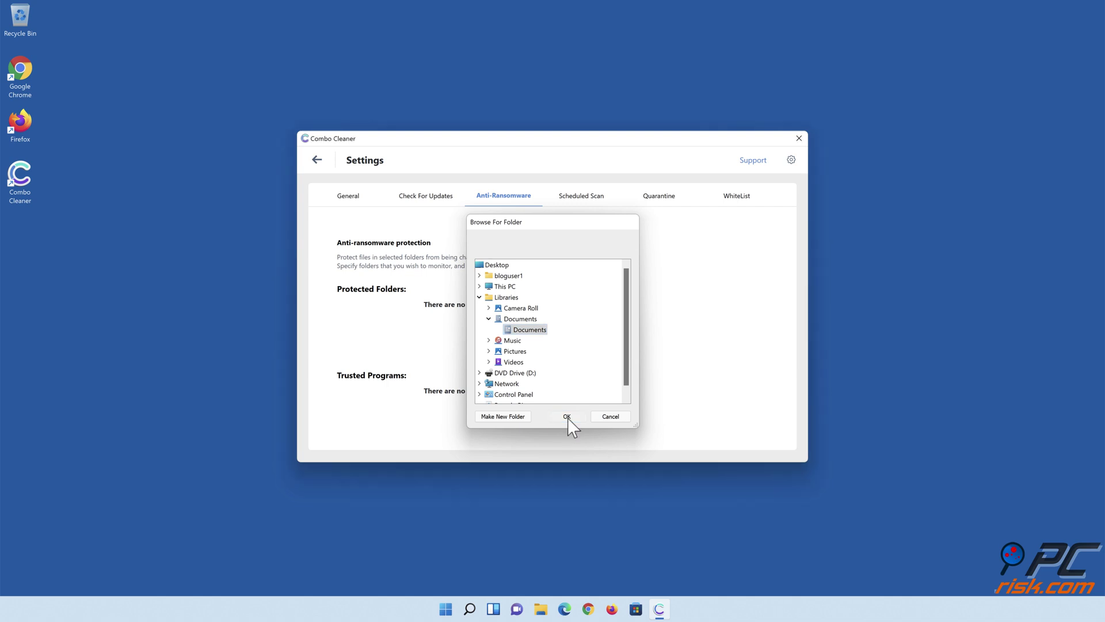
pyautogui.click(317, 162)
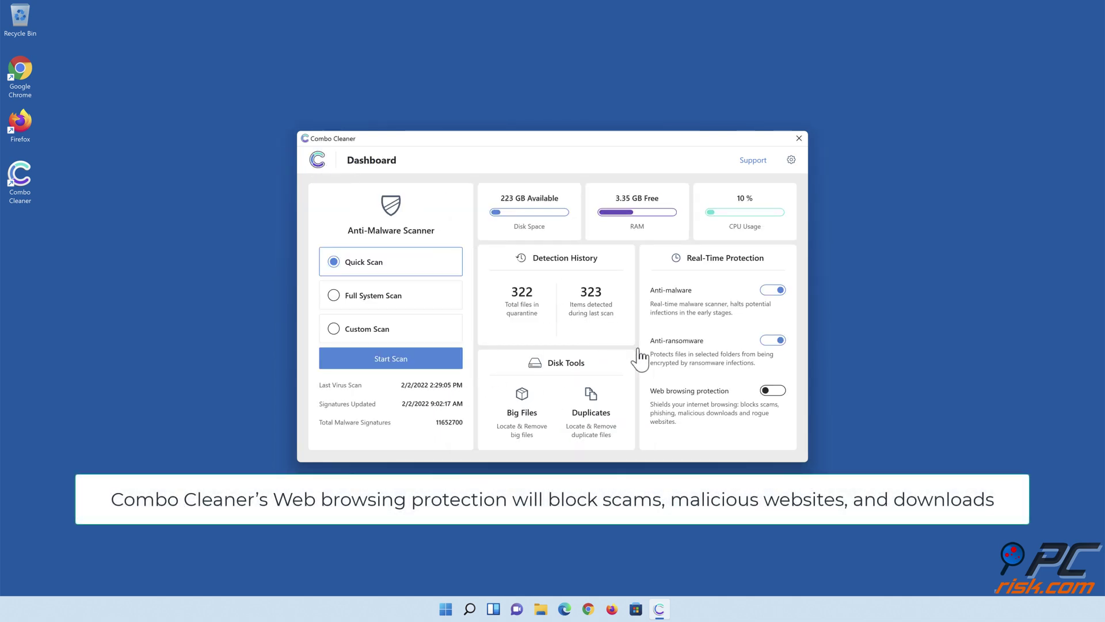
pyautogui.click(774, 405)
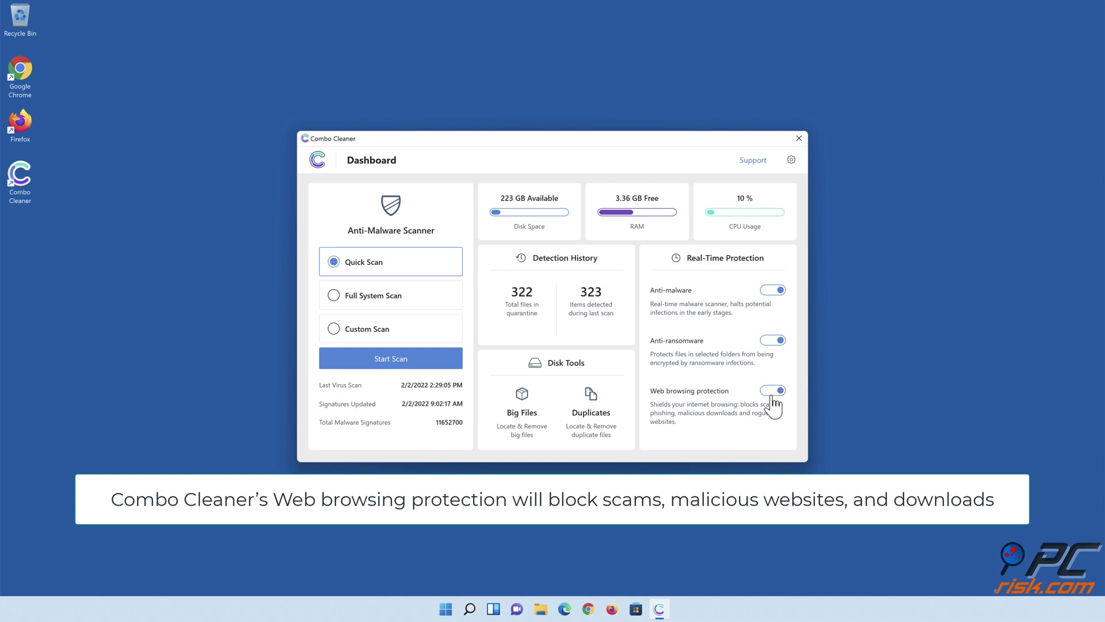